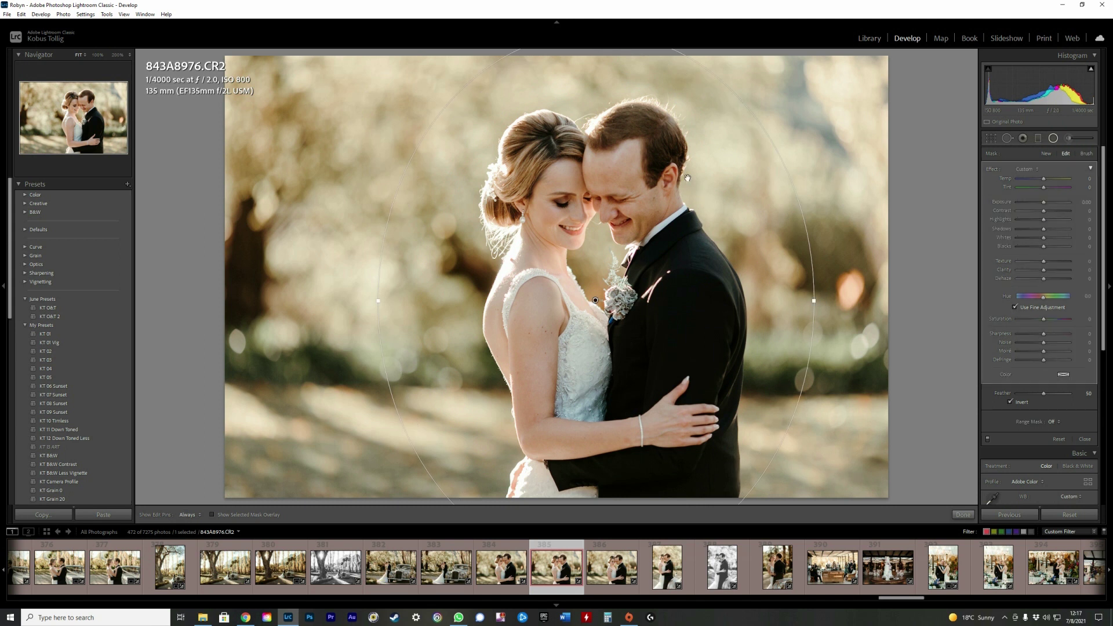
- Narrow and center the radial filter around the couple and turn off its inversion so it affects the background, checking with the mask overlay
{"action": "left_click_drag", "start_coordinate": [519, 245], "coordinate": [520, 284]}
{"action": "left_click_drag", "start_coordinate": [814, 340], "coordinate": [740, 322]}
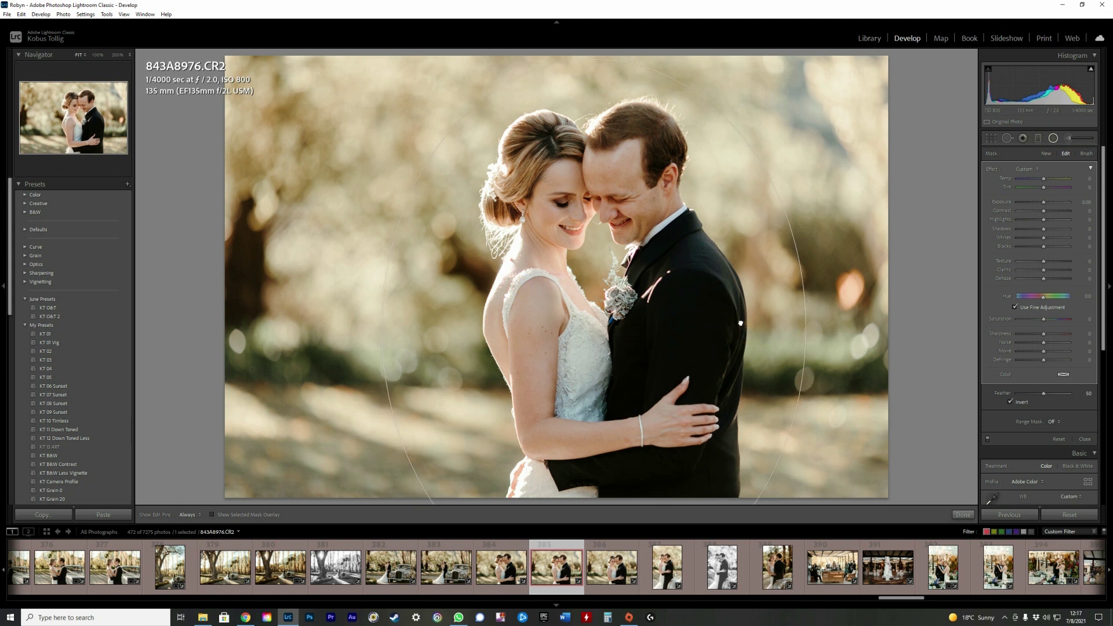
{"action": "key", "text": "o"}
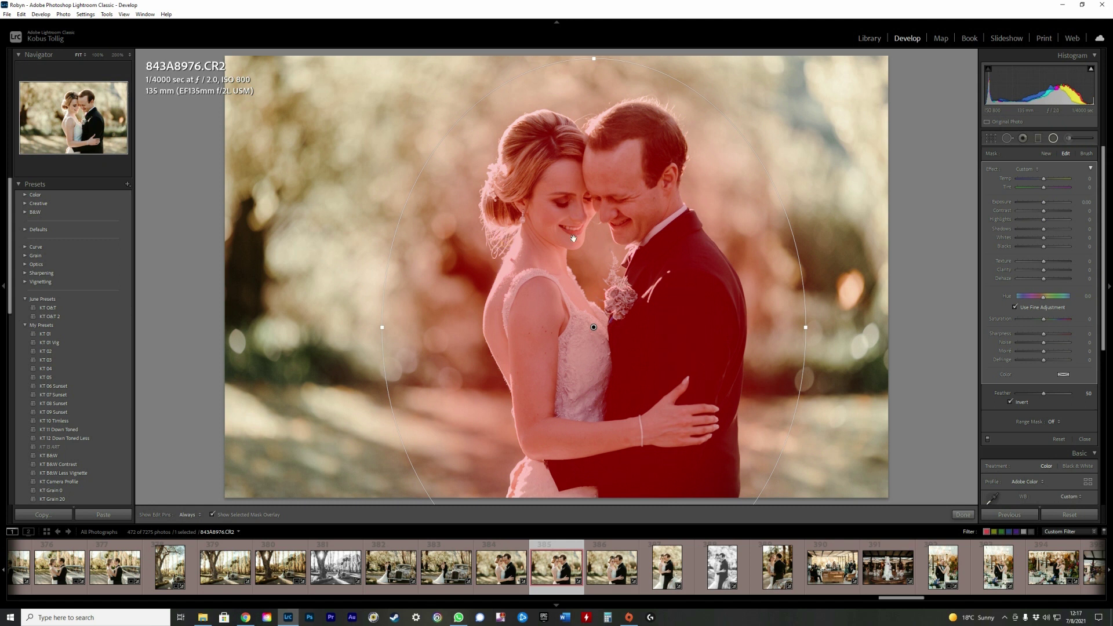
{"action": "left_click", "coordinate": [1012, 401]}
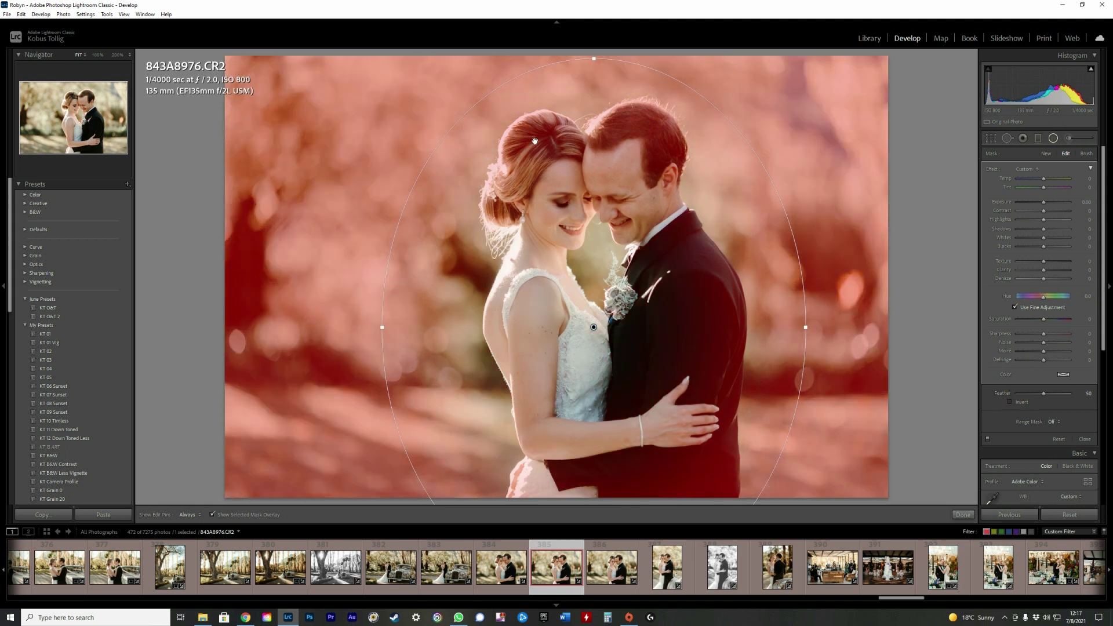
{"action": "left_click", "coordinate": [670, 250]}
{"action": "left_click_drag", "start_coordinate": [671, 250], "coordinate": [672, 225]}
- Set the background radial filter's exposure to -0.44 and its feather to 40, checking the coverage with the mask overlay
{"action": "left_click", "coordinate": [1047, 201]}
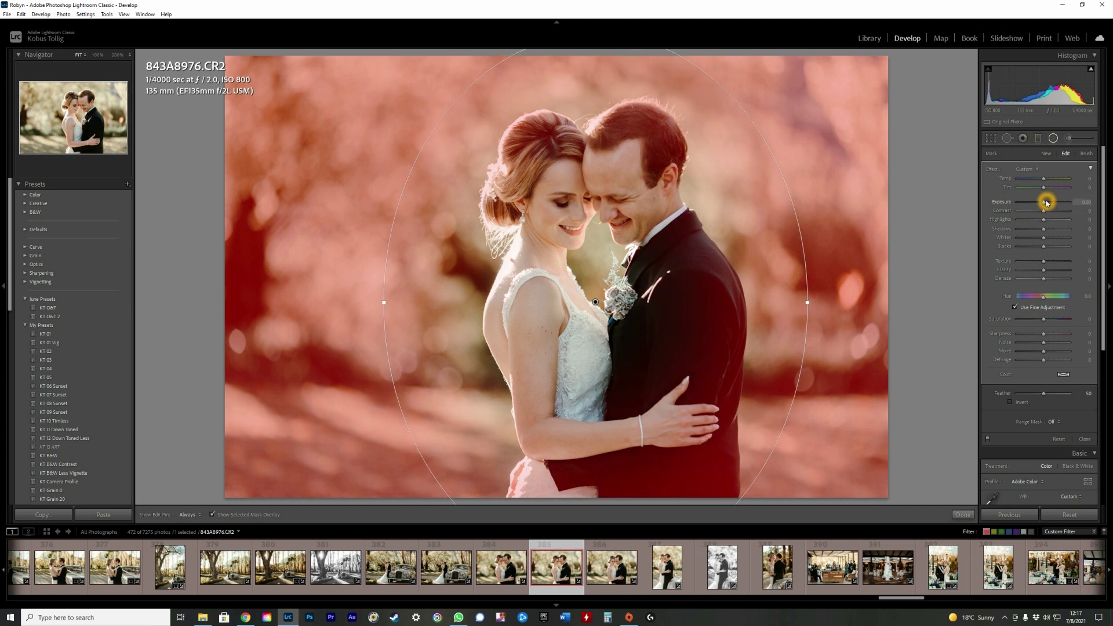
{"action": "left_click_drag", "start_coordinate": [1047, 203], "coordinate": [1041, 204]}
{"action": "left_click", "coordinate": [1022, 296]}
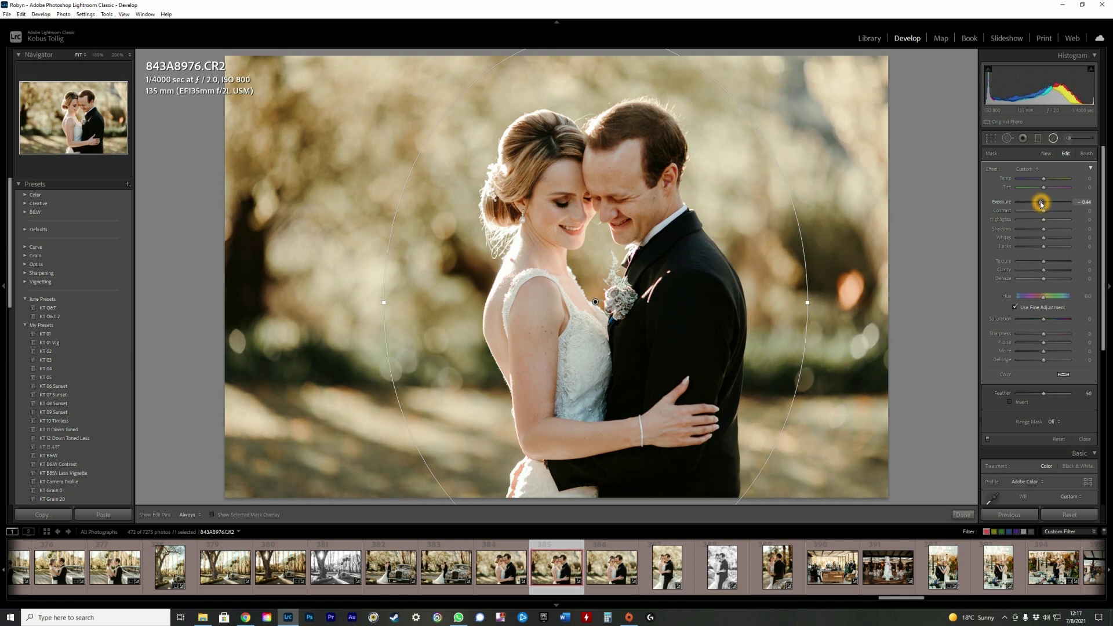
{"action": "key", "text": "o"}
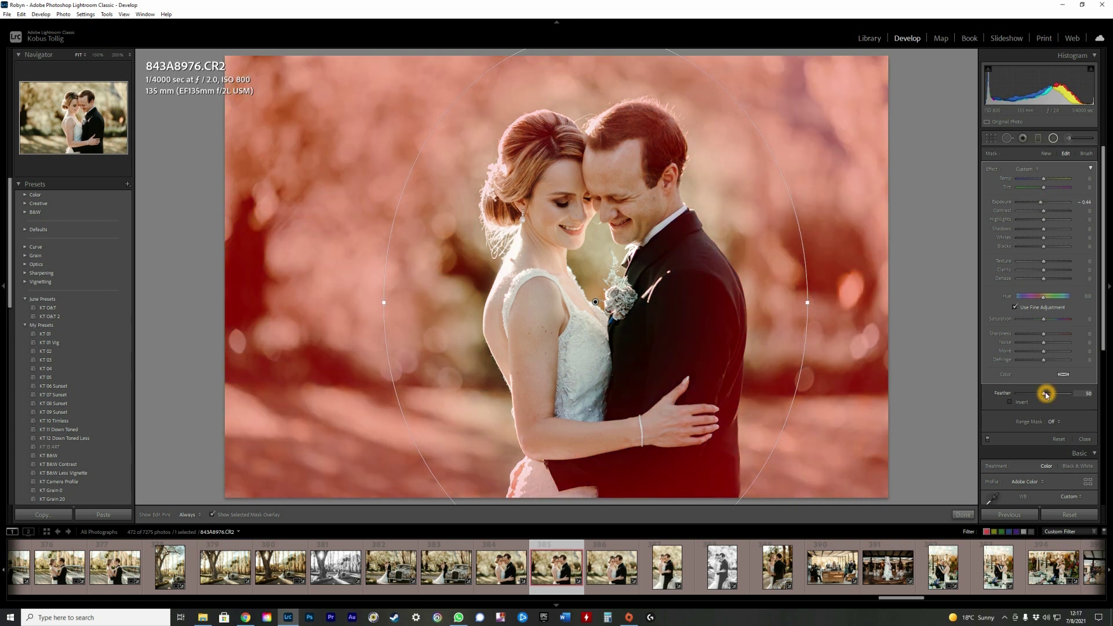
{"action": "mouse_move", "coordinate": [1046, 395]}
{"action": "left_mouse_down"}
{"action": "mouse_move", "coordinate": [1030, 395]}
{"action": "mouse_move", "coordinate": [1059, 394]}
{"action": "mouse_move", "coordinate": [1007, 395]}
{"action": "mouse_move", "coordinate": [1040, 394]}
{"action": "left_mouse_up"}
{"action": "key", "text": "o"}
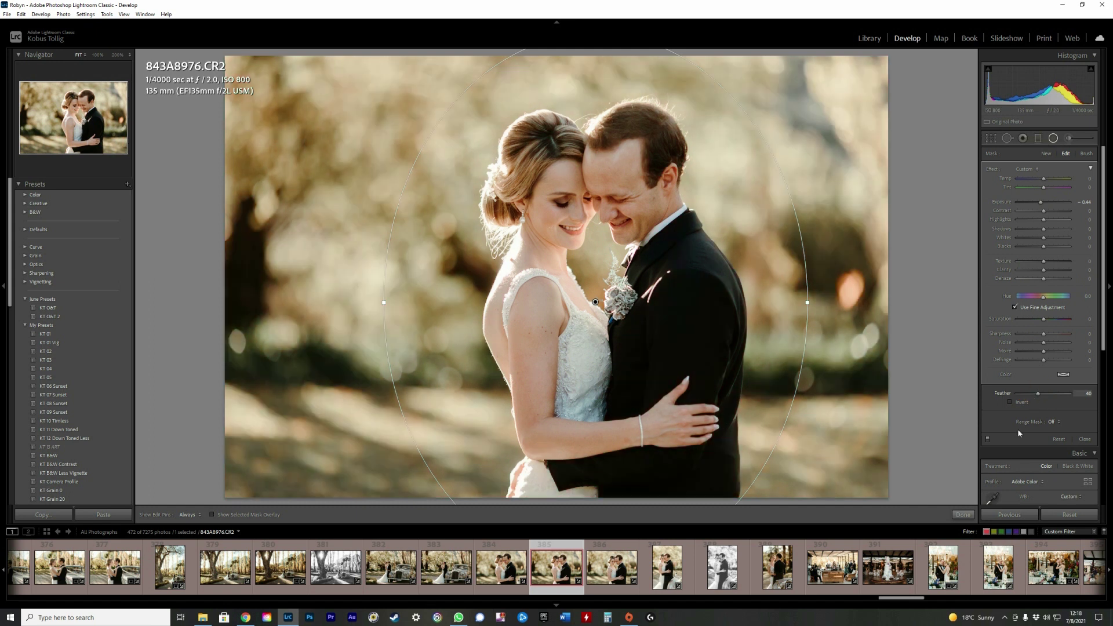
- Toggle the radial filter adjustments off and on to compare the couple's photo before and after
{"action": "left_click", "coordinate": [989, 439]}
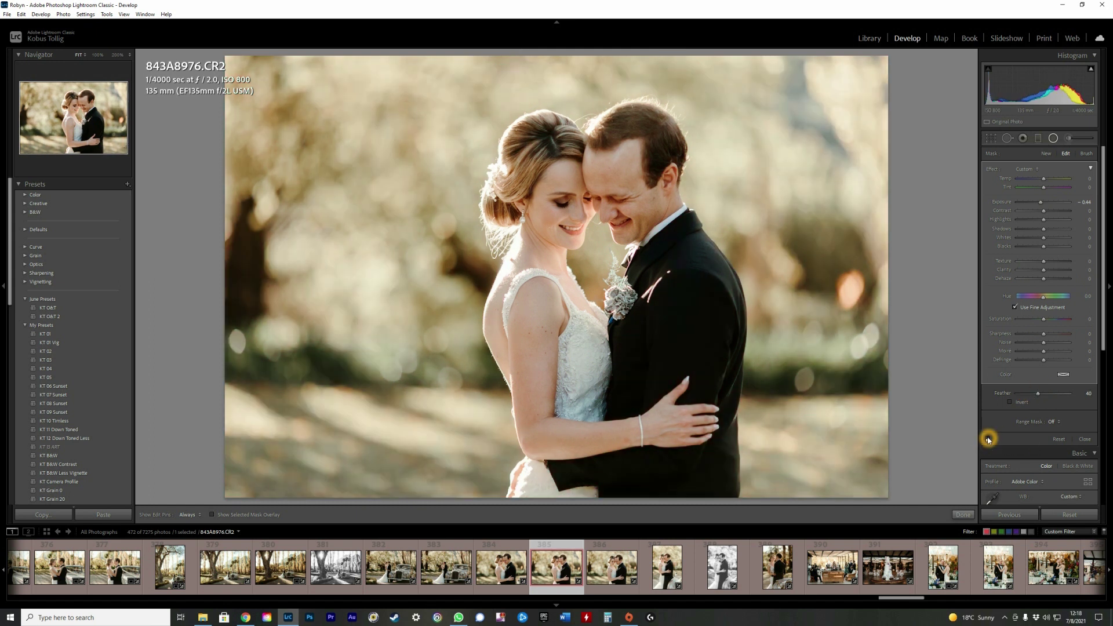
{"action": "left_click", "coordinate": [990, 439]}
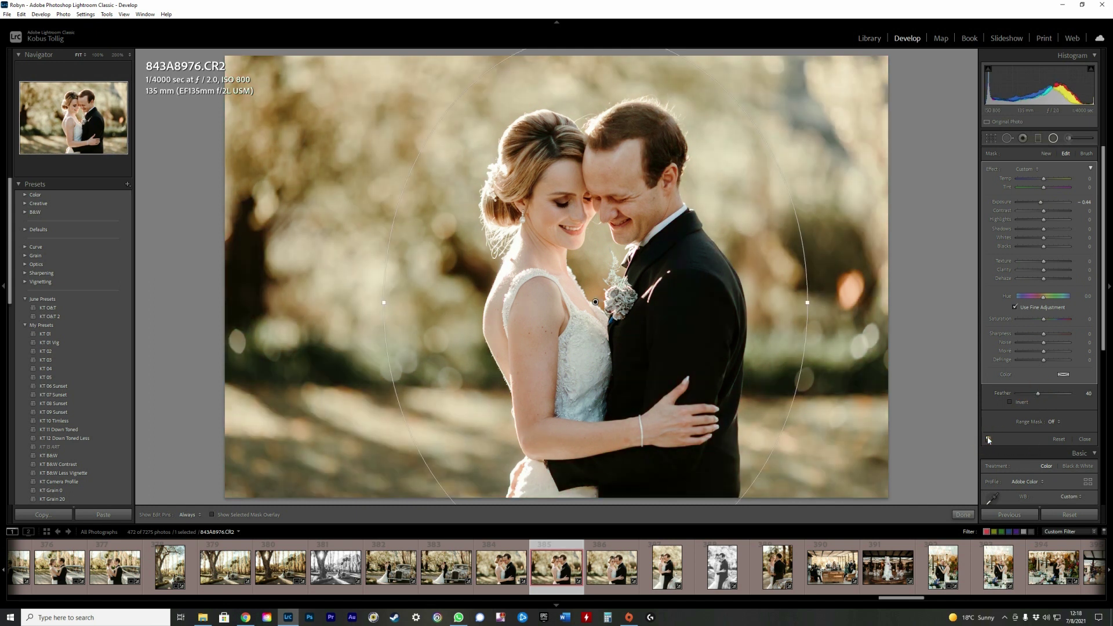
{"action": "left_click", "coordinate": [989, 439]}
{"action": "left_click", "coordinate": [989, 439]}
{"action": "left_click", "coordinate": [989, 439]}
{"action": "left_click", "coordinate": [990, 438]}
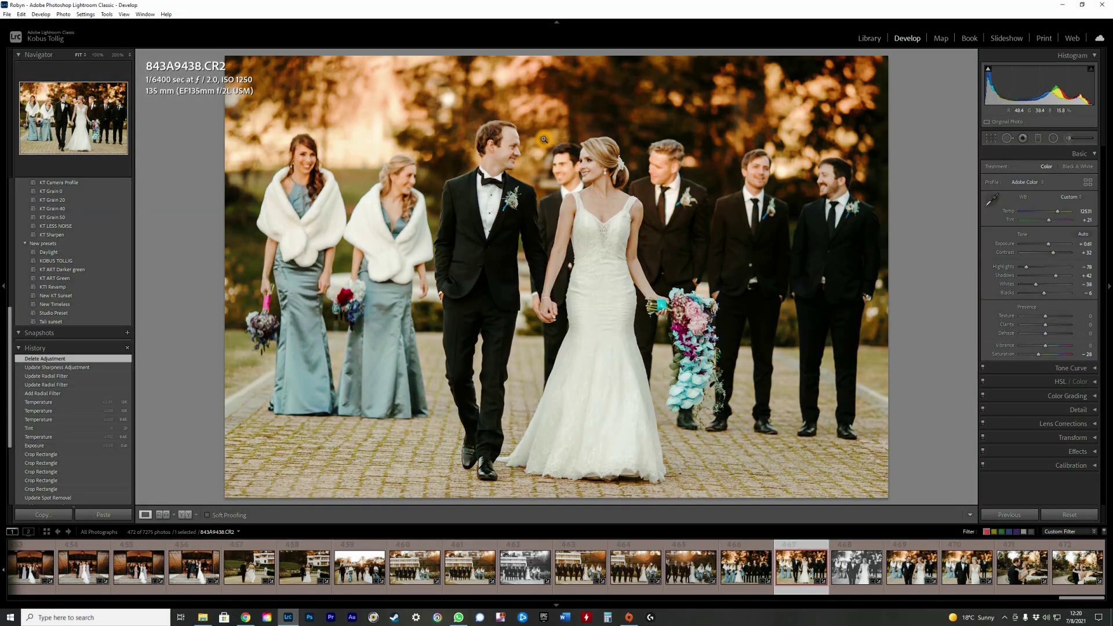
- In photo 843A9438.CR2, add a radial filter over the groom's face and raise its sharpness
{"action": "left_click", "coordinate": [544, 140]}
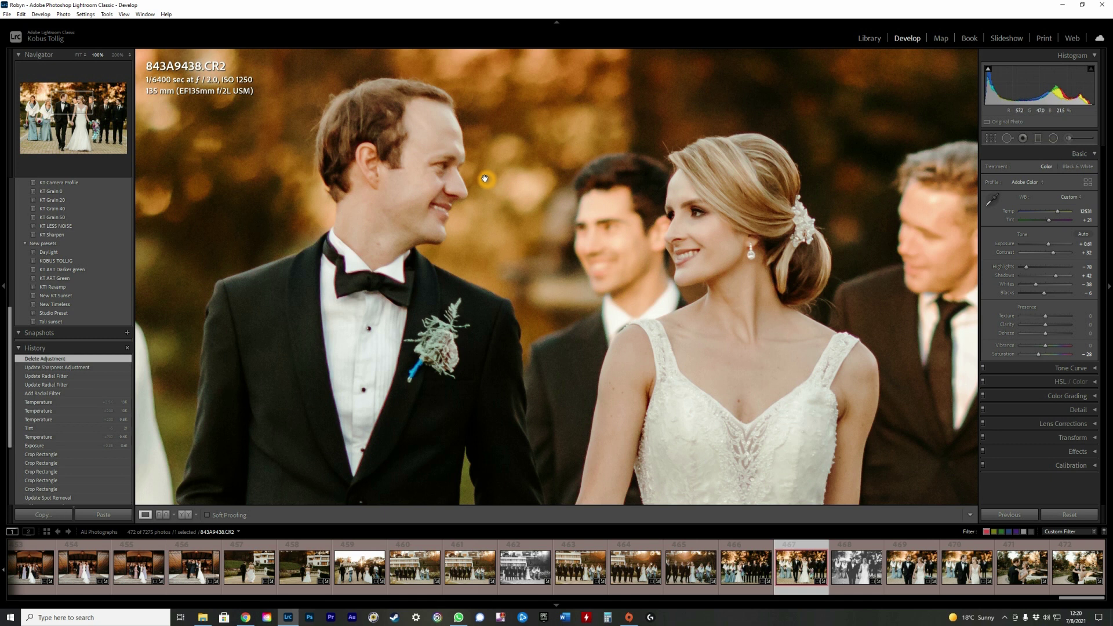
{"action": "left_click", "coordinate": [1052, 140]}
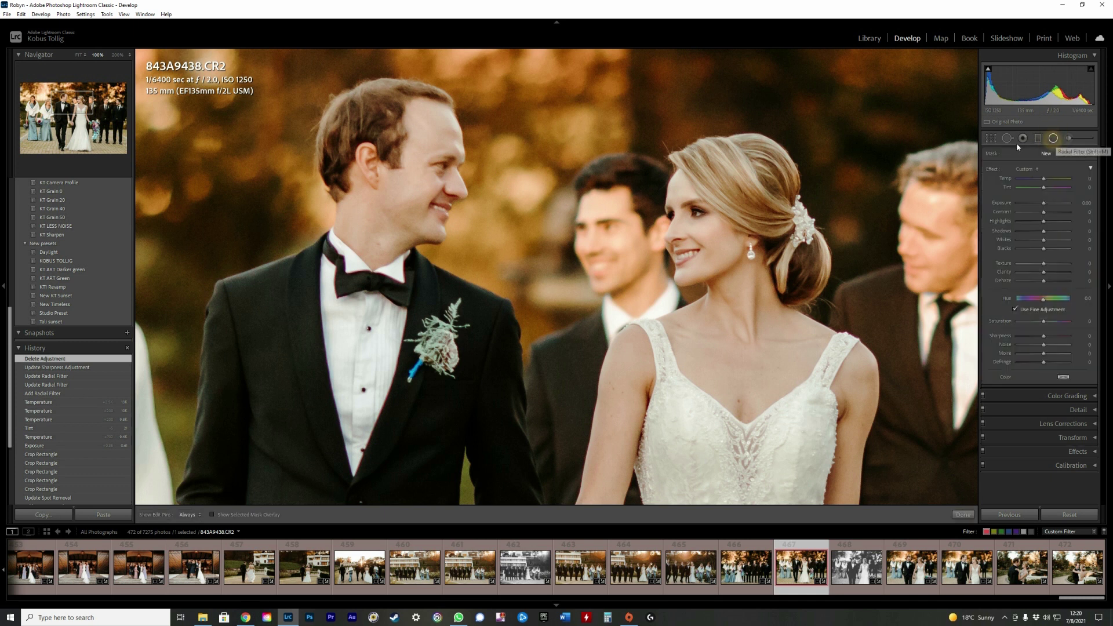
{"action": "left_click_drag", "start_coordinate": [444, 188], "coordinate": [515, 252]}
{"action": "left_click", "coordinate": [1056, 317]}
{"action": "left_click", "coordinate": [1058, 335]}
{"action": "left_click", "coordinate": [1058, 334]}
{"action": "left_click_drag", "start_coordinate": [1058, 335], "coordinate": [1057, 334]}
{"action": "left_click", "coordinate": [1053, 138]}
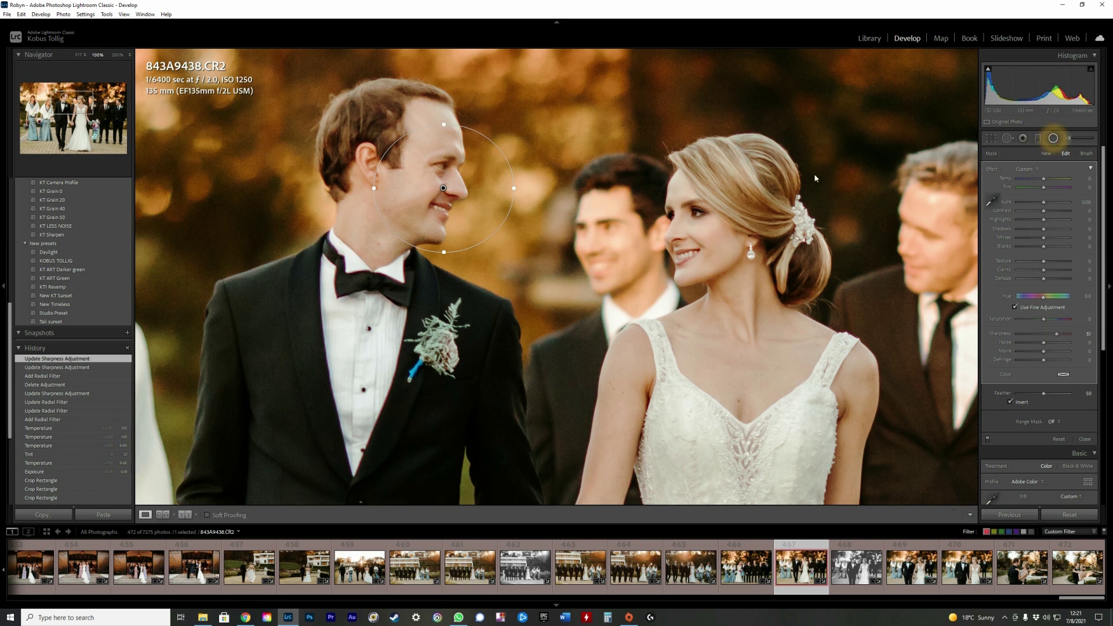
{"action": "left_click", "coordinate": [665, 168]}
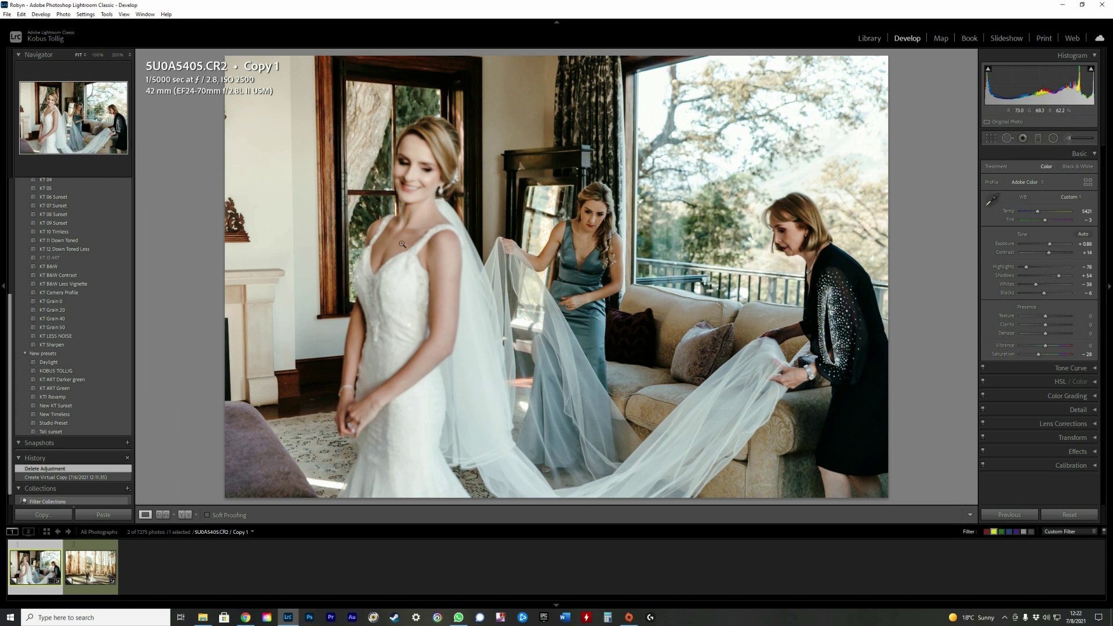
- In photo 5U0A5405.CR2, draw a tall radial filter around the bridesmaid in the background and narrow it slightly
{"action": "left_click", "coordinate": [381, 258]}
{"action": "left_click", "coordinate": [586, 259]}
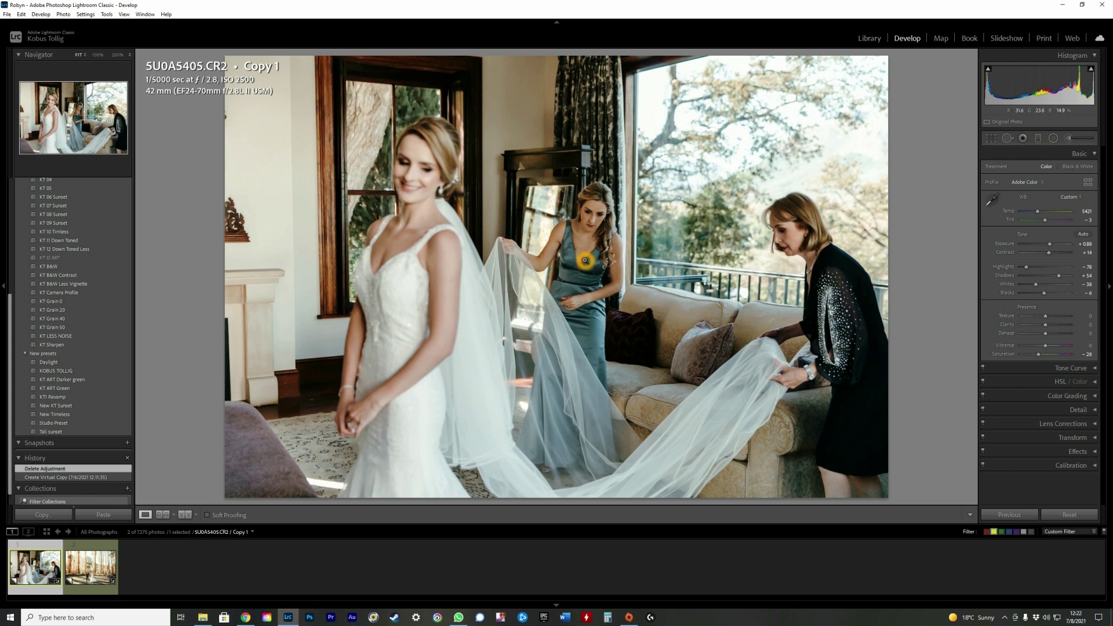
{"action": "left_click", "coordinate": [1054, 141]}
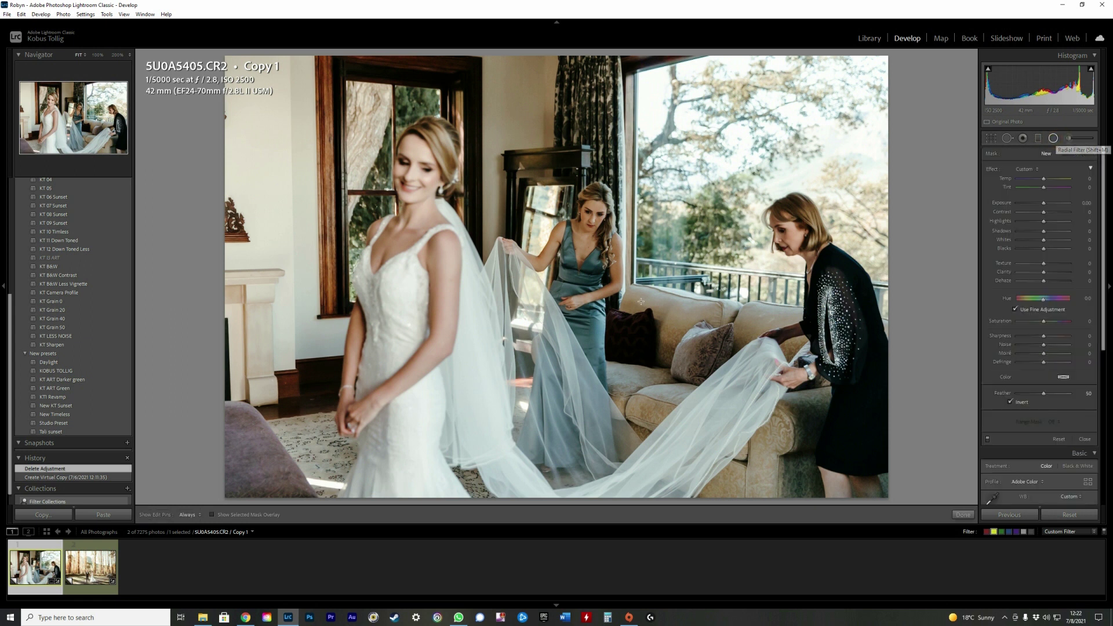
{"action": "left_click_drag", "start_coordinate": [583, 318], "coordinate": [481, 505]}
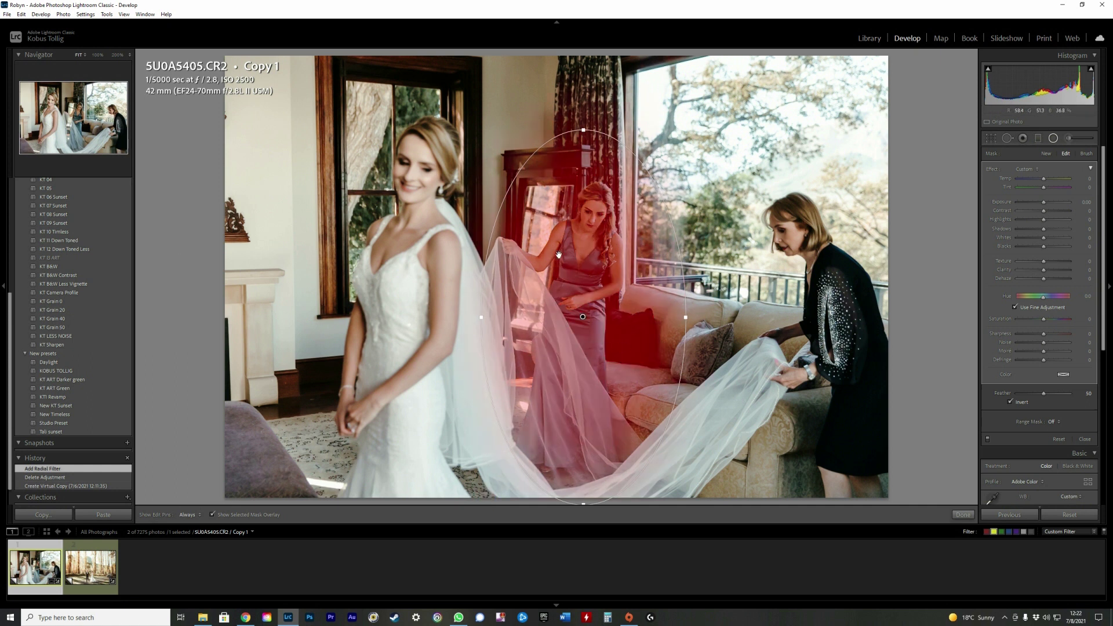
{"action": "left_click_drag", "start_coordinate": [686, 318], "coordinate": [671, 318]}
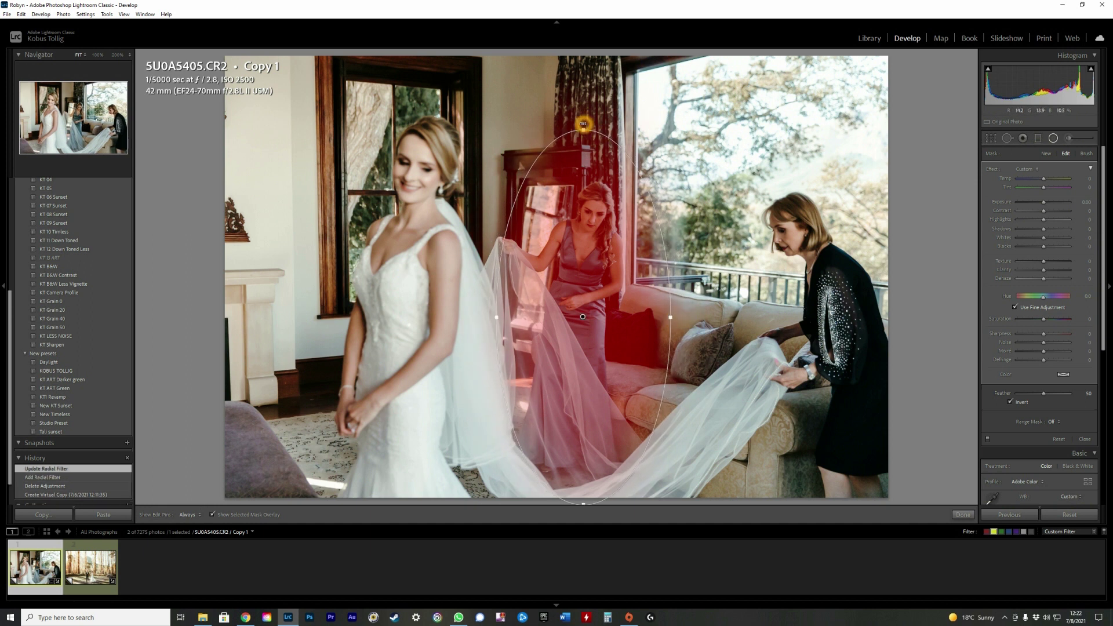
- Tilt, shorten and reposition the radial filter to fit the bridesmaid, and hide the mask overlay
{"action": "left_click_drag", "start_coordinate": [590, 124], "coordinate": [599, 131]}
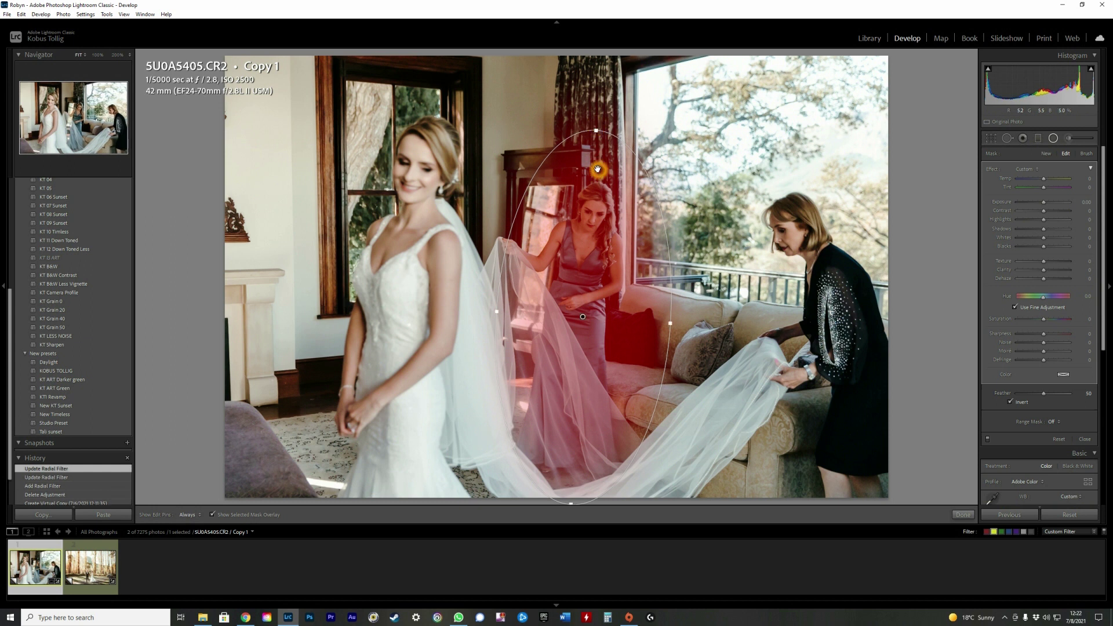
{"action": "left_click_drag", "start_coordinate": [600, 186], "coordinate": [599, 168]}
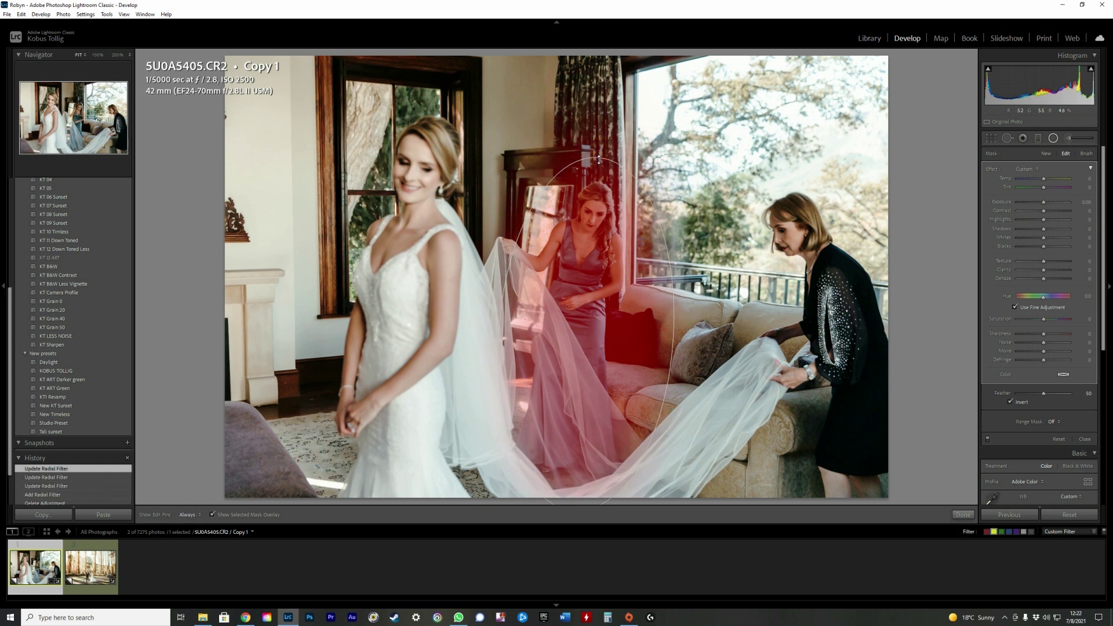
{"action": "left_click", "coordinate": [600, 163]}
{"action": "key", "text": "o"}
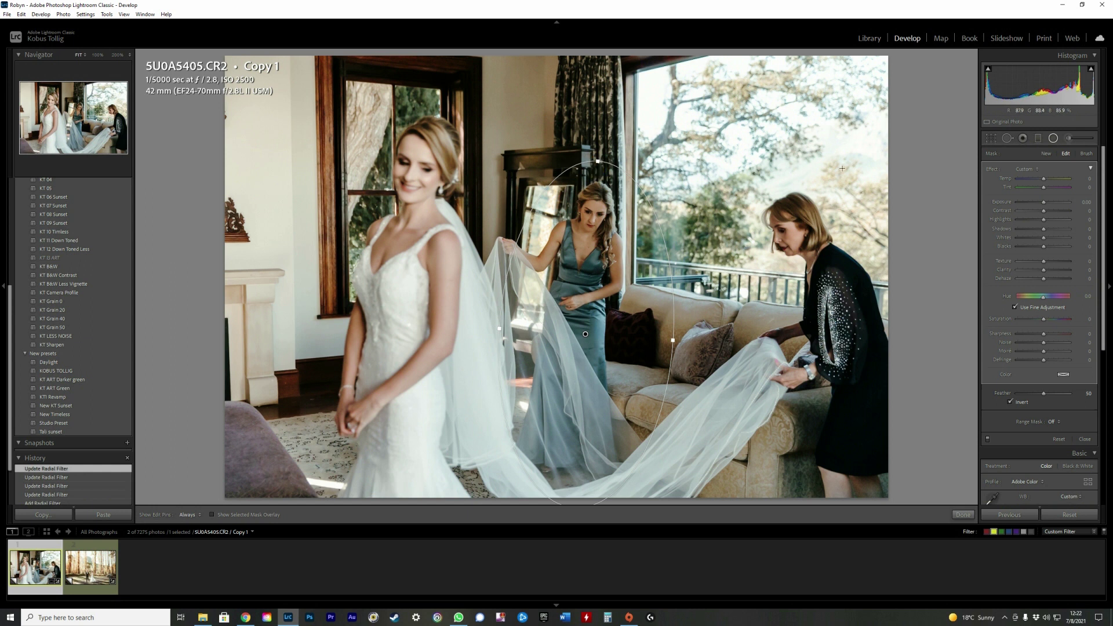
{"action": "left_click", "coordinate": [982, 191]}
{"action": "left_click", "coordinate": [622, 251]}
{"action": "left_click_drag", "start_coordinate": [622, 251], "coordinate": [615, 251]}
- Set the bridesmaid radial filter's exposure to 0.44 and raise its highlights slightly, leaving shadows at 0
{"action": "left_click", "coordinate": [1060, 198]}
{"action": "left_click", "coordinate": [1047, 203]}
{"action": "left_click", "coordinate": [1051, 225]}
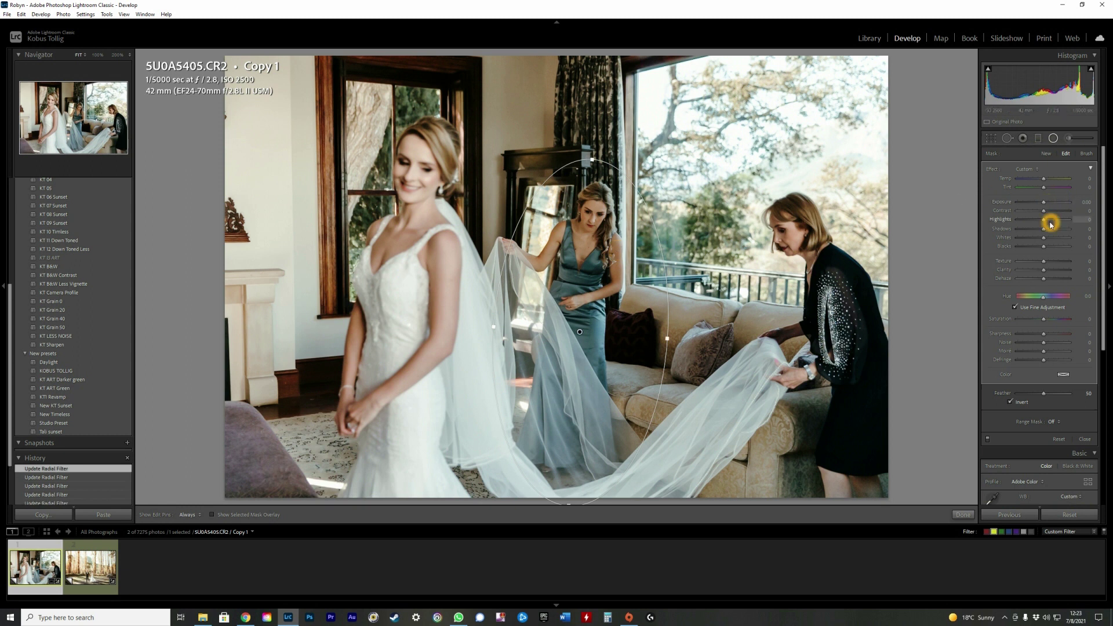
{"action": "left_click_drag", "start_coordinate": [1053, 228], "coordinate": [1049, 203]}
{"action": "double_click", "coordinate": [1056, 230]}
{"action": "left_click", "coordinate": [1048, 205]}
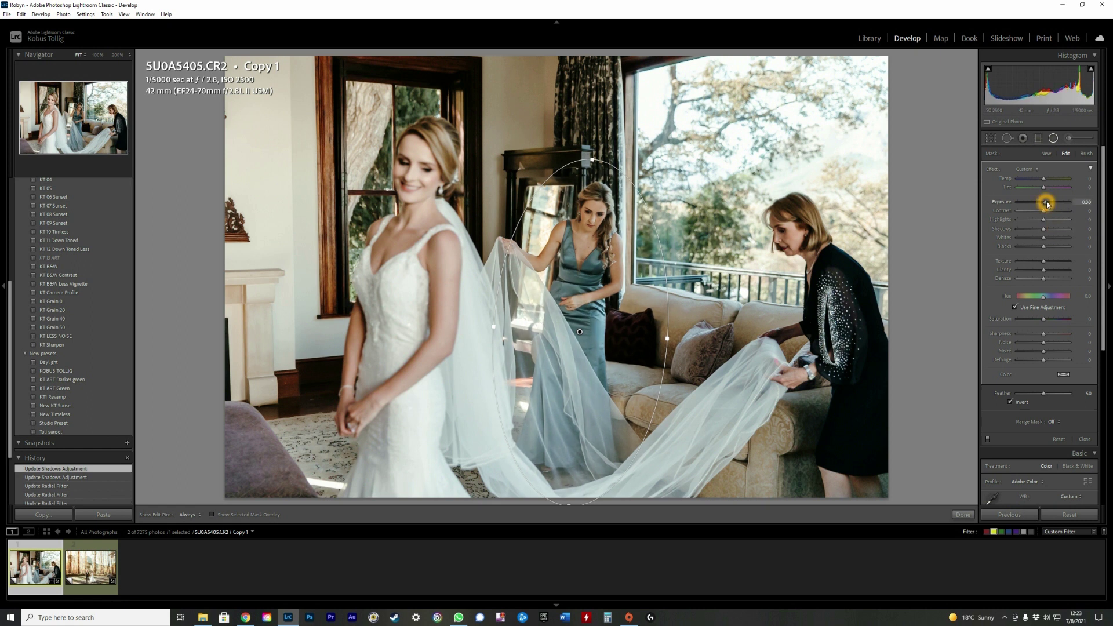
{"action": "left_click_drag", "start_coordinate": [1044, 220], "coordinate": [1047, 204]}
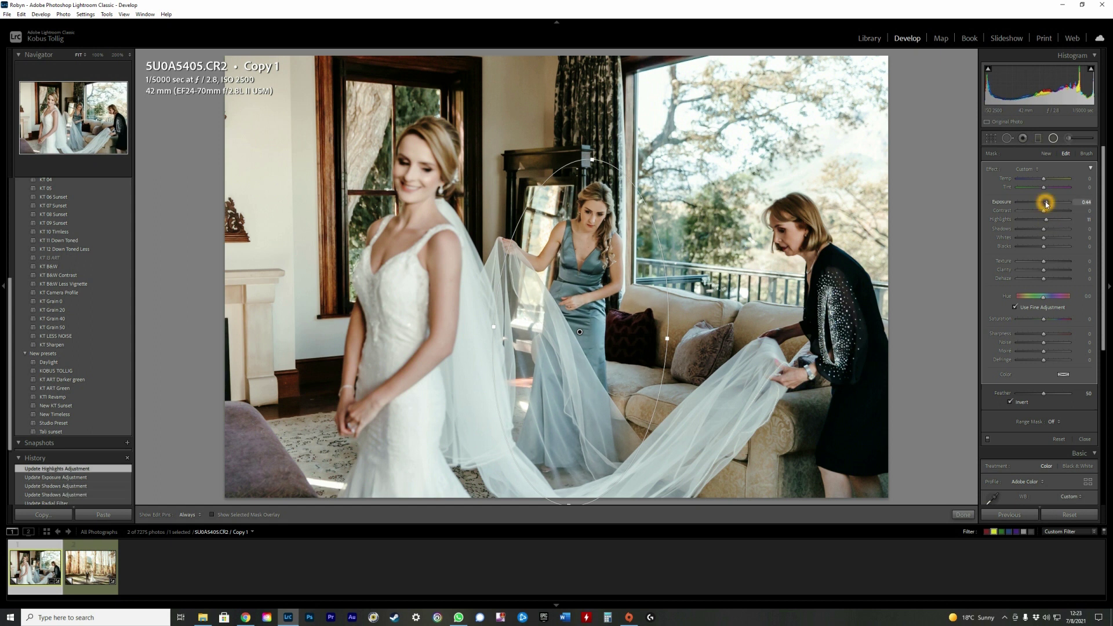
{"action": "left_click_drag", "start_coordinate": [1047, 204], "coordinate": [1047, 204]}
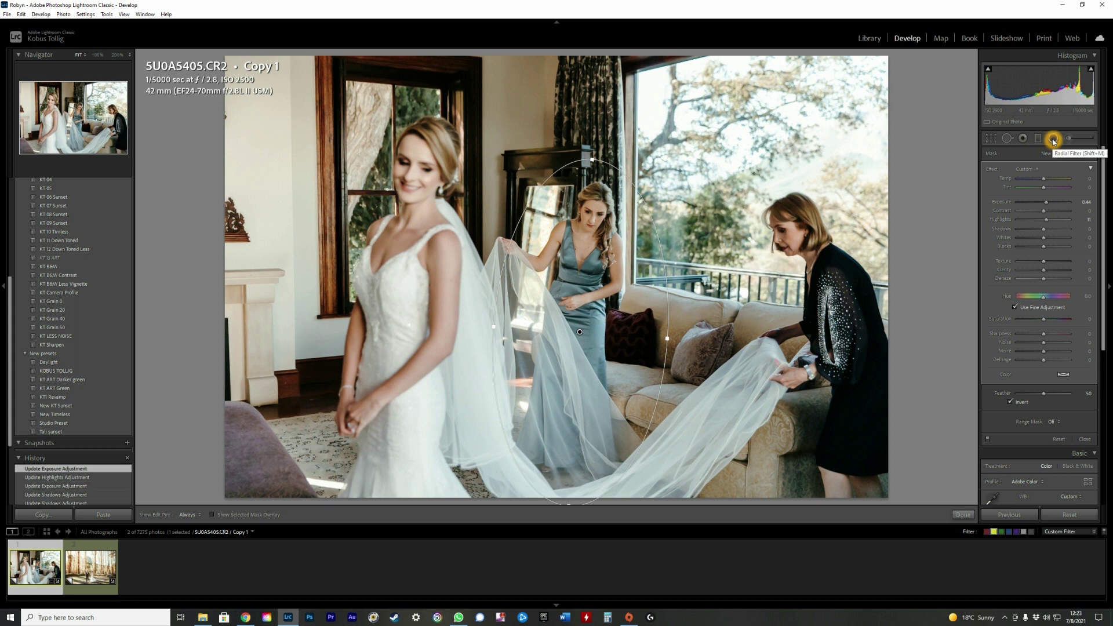
- Toggle the radial filter adjustments off and on to compare the bridesmaid's brightness before and after
{"action": "left_click", "coordinate": [1054, 140]}
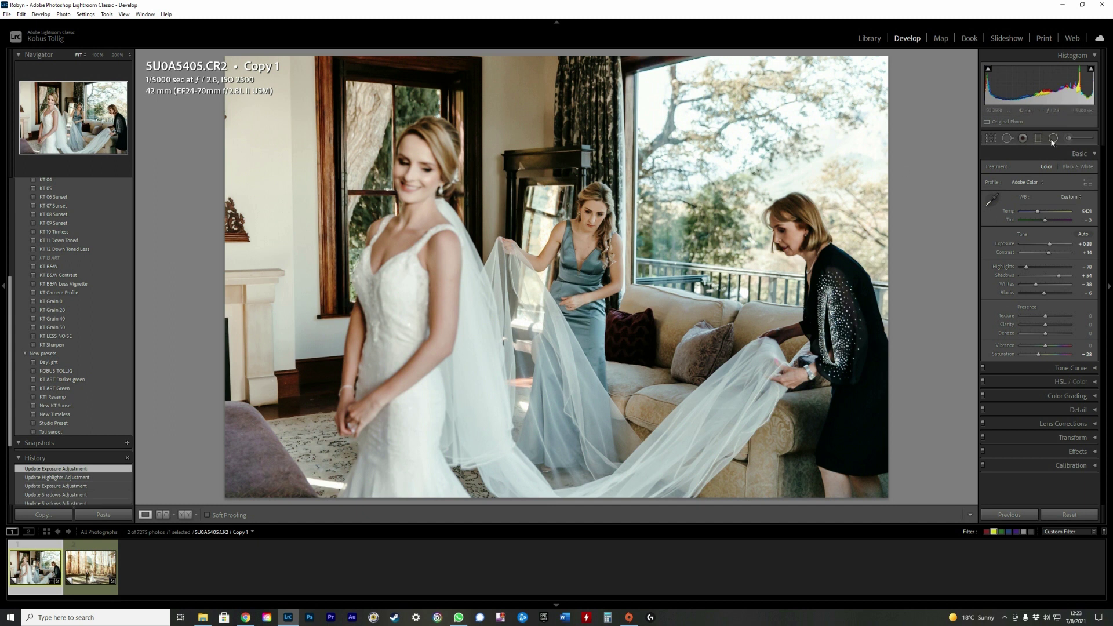
{"action": "left_click", "coordinate": [1054, 139]}
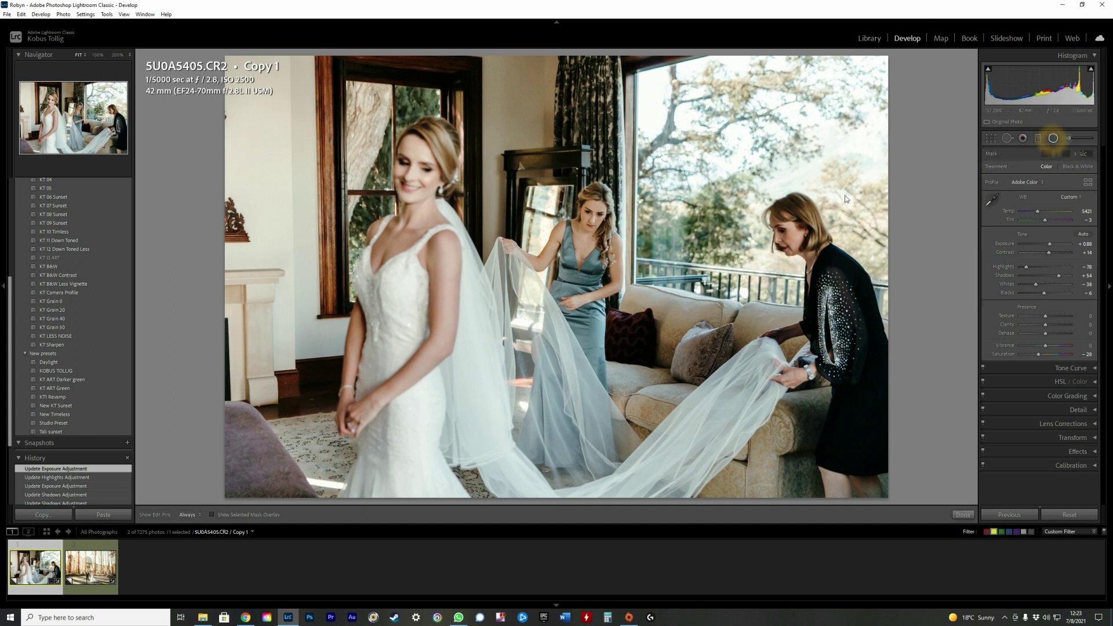
{"action": "left_click", "coordinate": [578, 334]}
{"action": "left_click", "coordinate": [989, 441]}
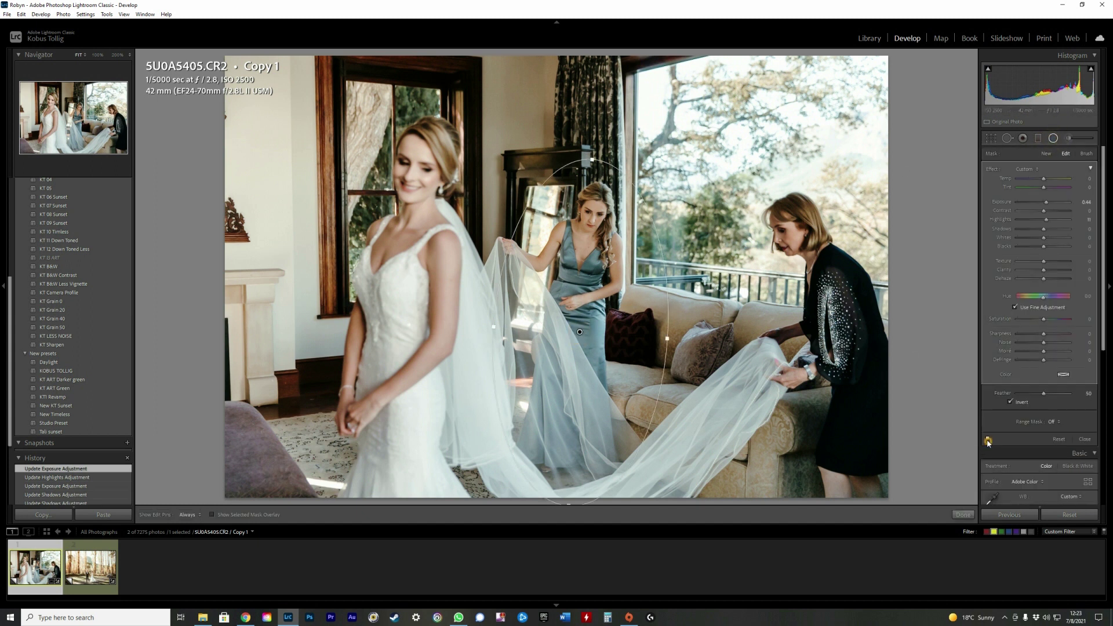
{"action": "left_click", "coordinate": [988, 441]}
{"action": "left_click", "coordinate": [989, 441]}
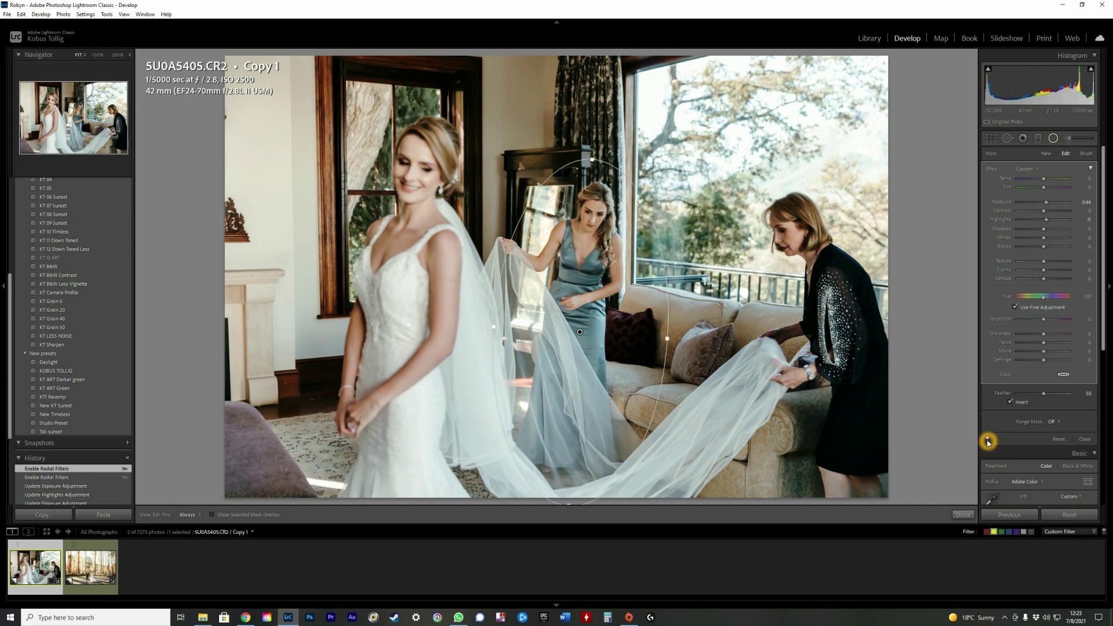
{"action": "left_click", "coordinate": [988, 440]}
{"action": "left_click", "coordinate": [988, 440]}
{"action": "left_click", "coordinate": [1053, 138]}
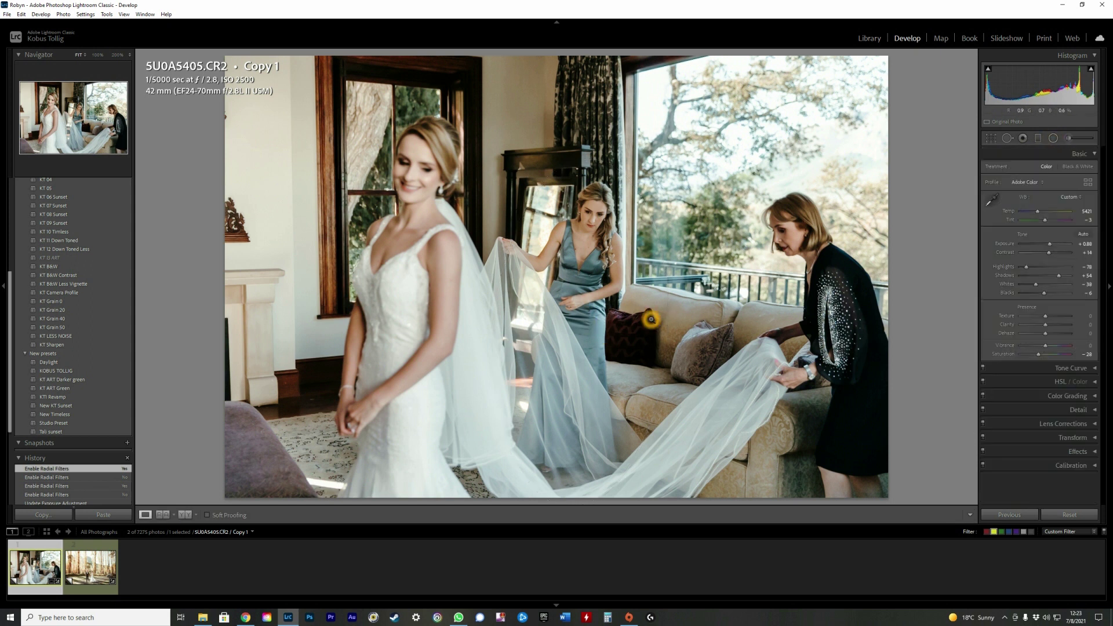
- Add a larger, non-inverted radial filter around the bridesmaid, with exposure at -0.50 and reduced highlights to darken the surroundings
{"action": "left_click", "coordinate": [1054, 138]}
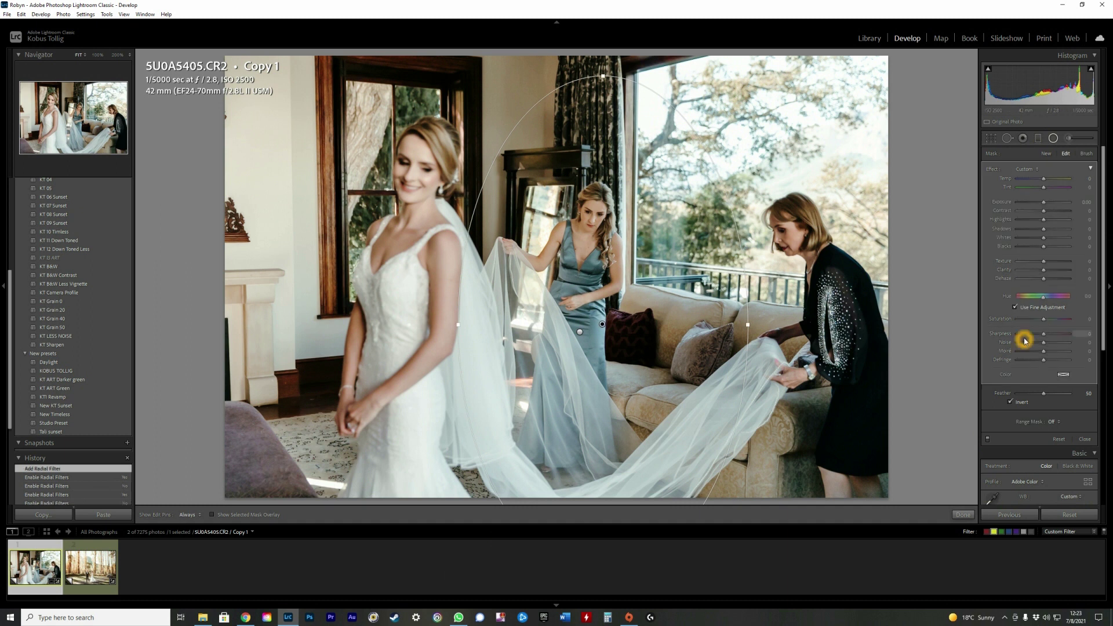
{"action": "left_click", "coordinate": [1009, 403]}
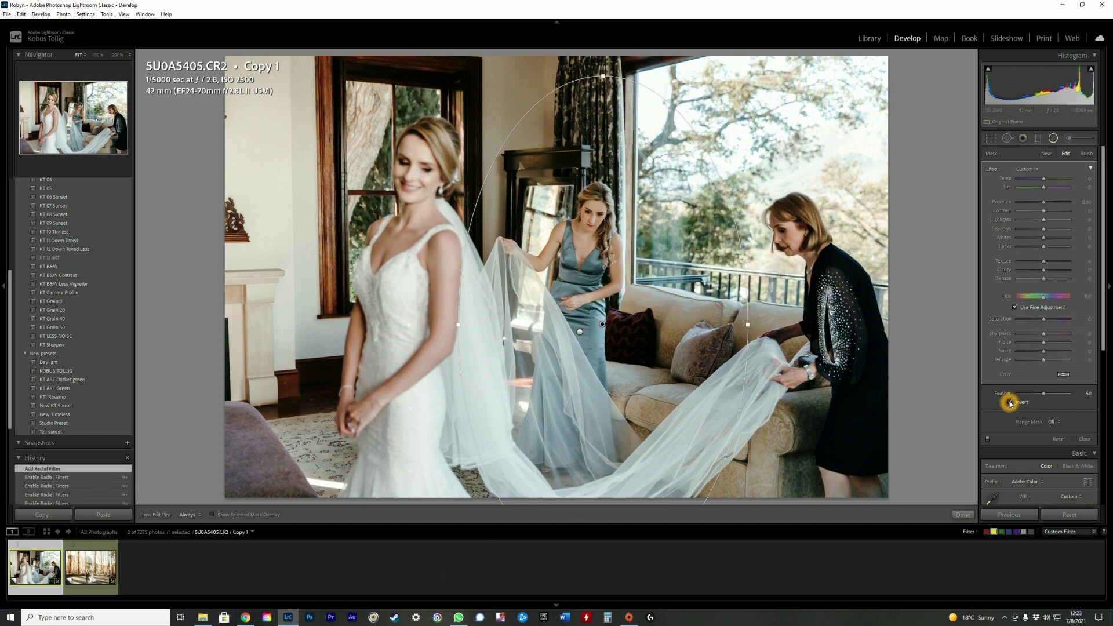
{"action": "key", "text": "o"}
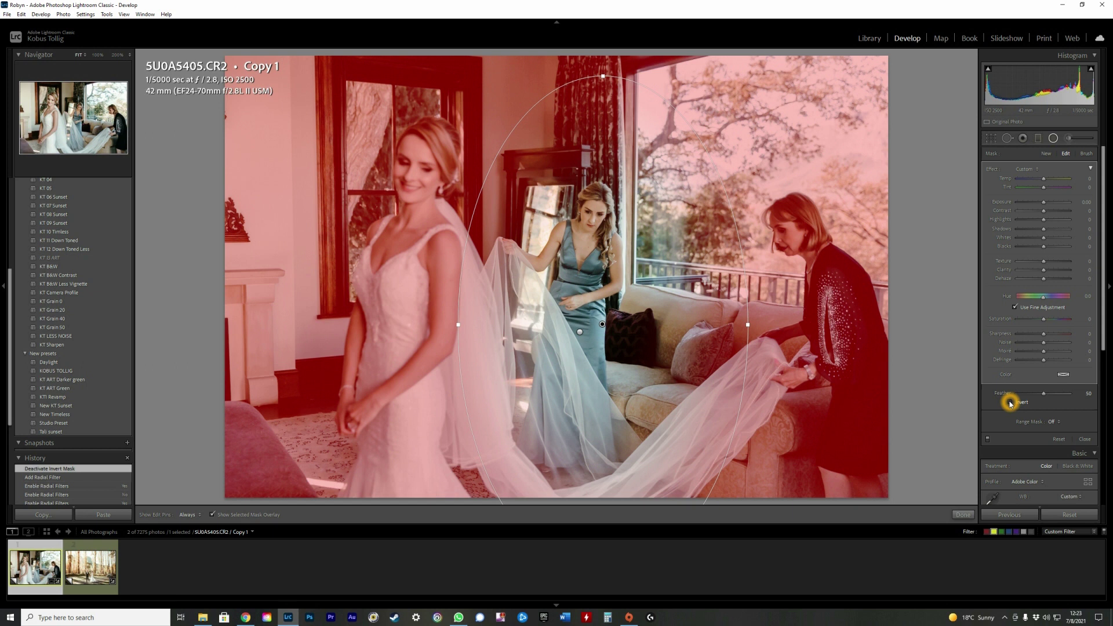
{"action": "key", "text": "o"}
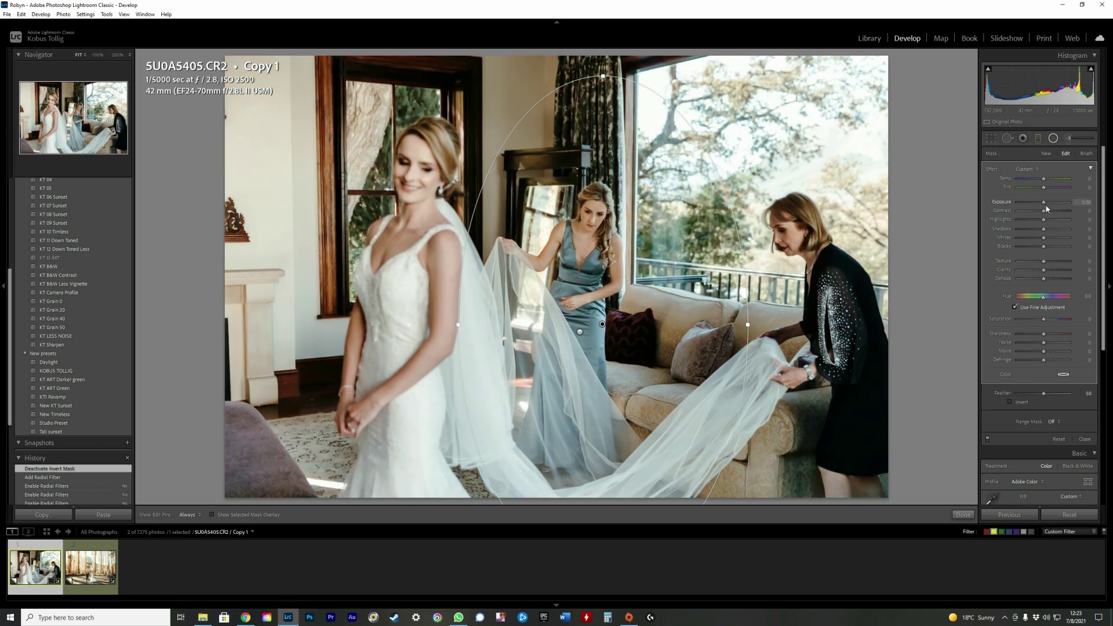
{"action": "left_click_drag", "start_coordinate": [1044, 203], "coordinate": [1033, 223]}
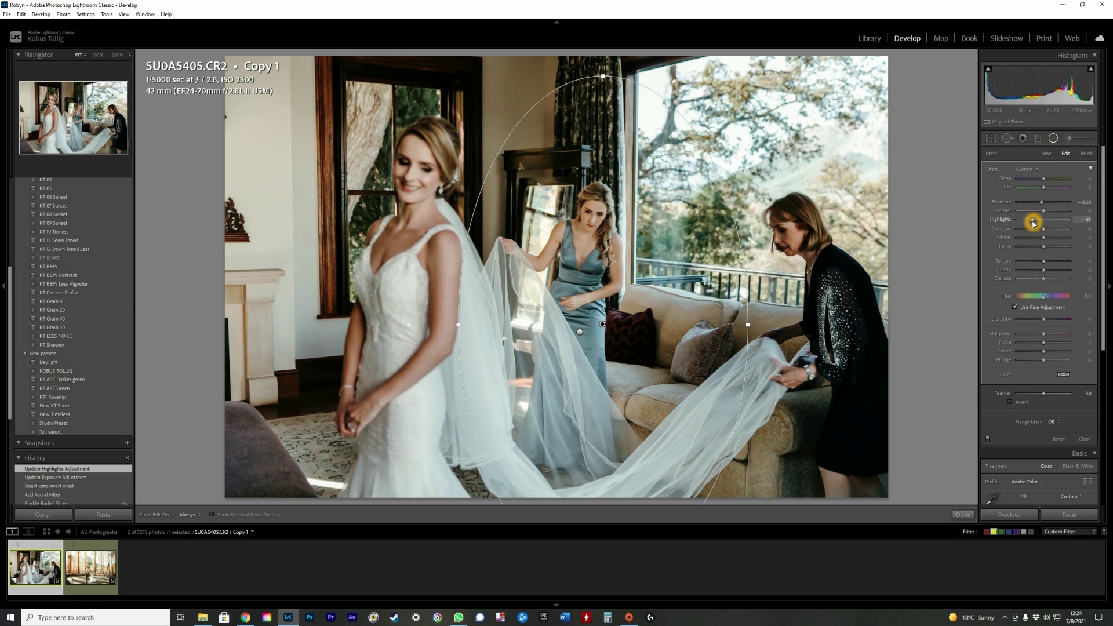
- Toggle the radial filters off and on repeatedly to compare the darkened surroundings around the bridesmaid before and after
{"action": "left_click", "coordinate": [987, 438]}
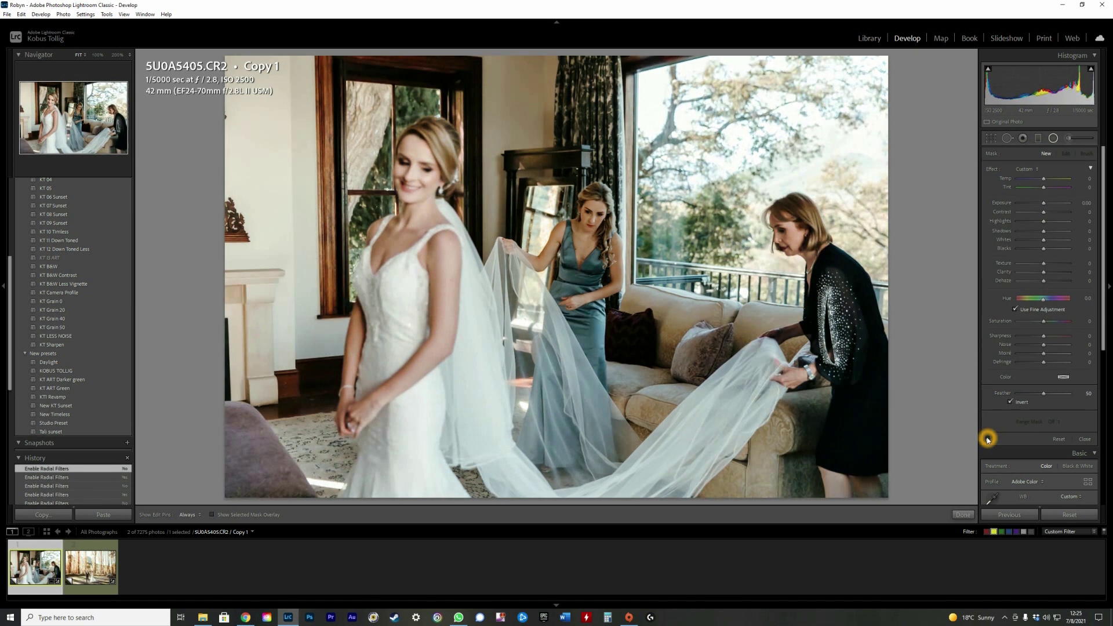
{"action": "left_click", "coordinate": [987, 439]}
{"action": "left_click", "coordinate": [987, 440]}
{"action": "left_click", "coordinate": [988, 441]}
{"action": "left_click", "coordinate": [988, 440]}
{"action": "left_click", "coordinate": [988, 441]}
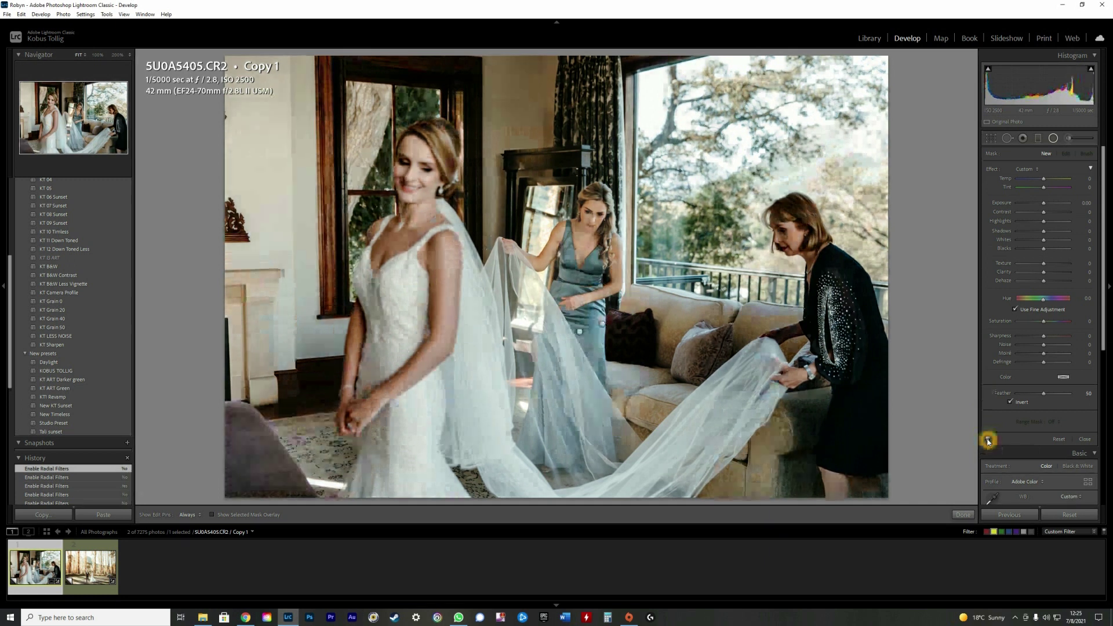
{"action": "left_click", "coordinate": [988, 441]}
{"action": "left_click", "coordinate": [988, 440]}
{"action": "left_click", "coordinate": [988, 441]}
{"action": "left_click", "coordinate": [988, 441]}
{"action": "left_click", "coordinate": [988, 440]}
{"action": "left_click", "coordinate": [988, 440]}
{"action": "left_click", "coordinate": [988, 441]}
{"action": "left_click", "coordinate": [988, 440]}
{"action": "left_click", "coordinate": [988, 440]}
{"action": "left_click", "coordinate": [988, 440]}
{"action": "left_click", "coordinate": [988, 440]}
{"action": "left_click", "coordinate": [988, 440]}
{"action": "left_click", "coordinate": [988, 441]}
{"action": "left_click", "coordinate": [988, 440]}
{"action": "left_click", "coordinate": [988, 441]}
{"action": "left_click", "coordinate": [988, 441]}
{"action": "left_click", "coordinate": [988, 441]}
{"action": "left_click", "coordinate": [988, 441]}
{"action": "left_click", "coordinate": [988, 440]}
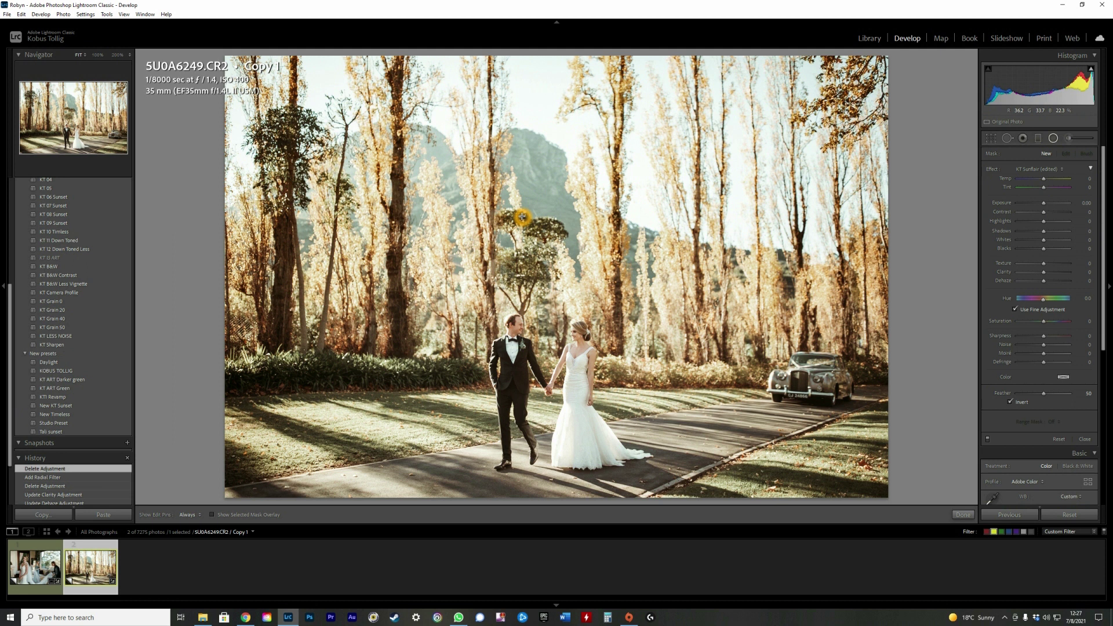
- Add a large inverted radial filter over the upper-left trees, raise its exposure, and resize and tilt it towards the couple
{"action": "left_click", "coordinate": [509, 211]}
{"action": "left_click_drag", "start_coordinate": [298, 160], "coordinate": [246, 200]}
{"action": "left_click_drag", "start_coordinate": [205, 263], "coordinate": [47, 417]}
{"action": "left_click_drag", "start_coordinate": [1043, 204], "coordinate": [1056, 204]}
{"action": "left_click_drag", "start_coordinate": [548, 157], "coordinate": [583, 159]}
{"action": "left_click", "coordinate": [296, 418]}
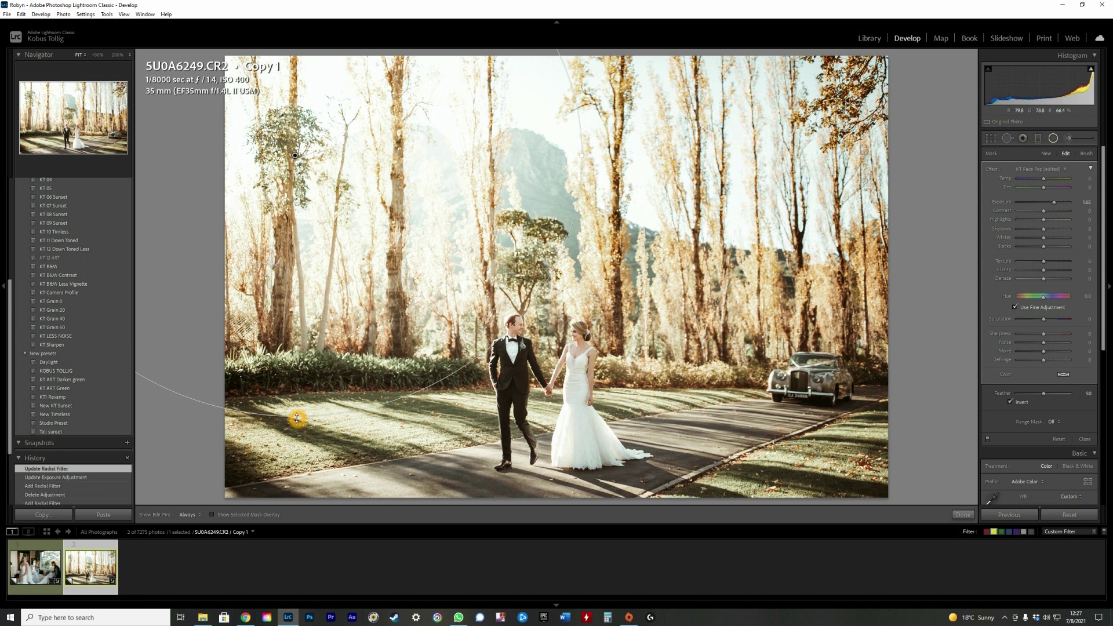
{"action": "left_click_drag", "start_coordinate": [296, 432], "coordinate": [291, 442]}
{"action": "left_click_drag", "start_coordinate": [579, 154], "coordinate": [559, 165]}
- Warm the tree radial filter's temperature and tint, setting exposure to 0.50, clarity to -21 and dehaze to -13
{"action": "left_click_drag", "start_coordinate": [1044, 180], "coordinate": [1048, 203]}
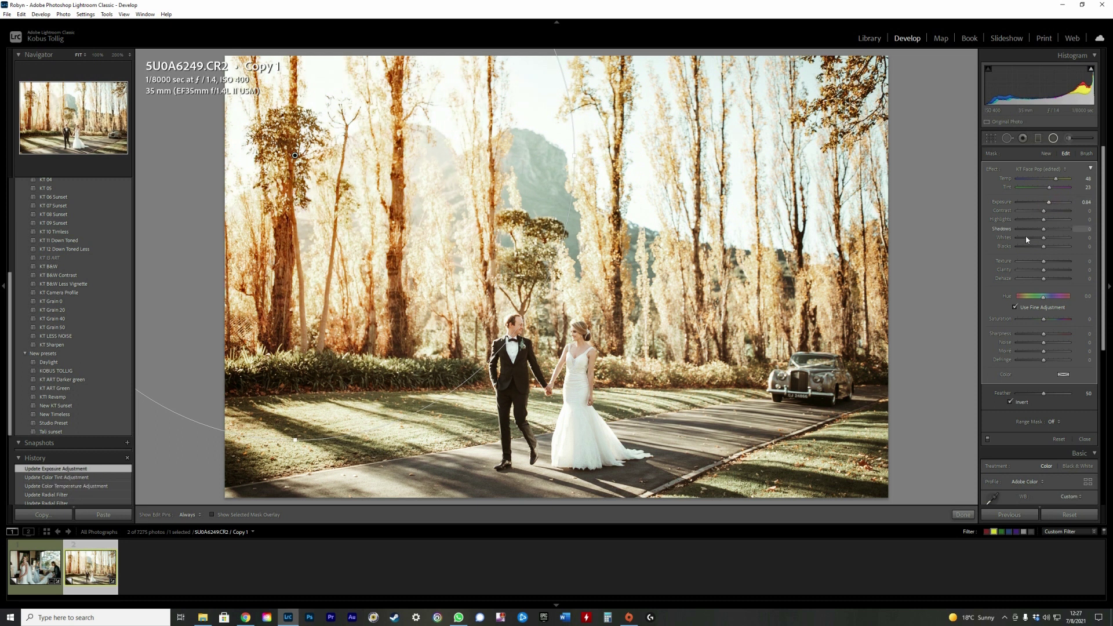
{"action": "left_click", "coordinate": [1043, 276]}
{"action": "left_click", "coordinate": [1002, 271]}
{"action": "left_click_drag", "start_coordinate": [1019, 271], "coordinate": [1039, 272]}
{"action": "left_click", "coordinate": [1056, 180]}
{"action": "left_click_drag", "start_coordinate": [1056, 180], "coordinate": [1052, 181]}
{"action": "left_click_drag", "start_coordinate": [1049, 187], "coordinate": [1049, 202]}
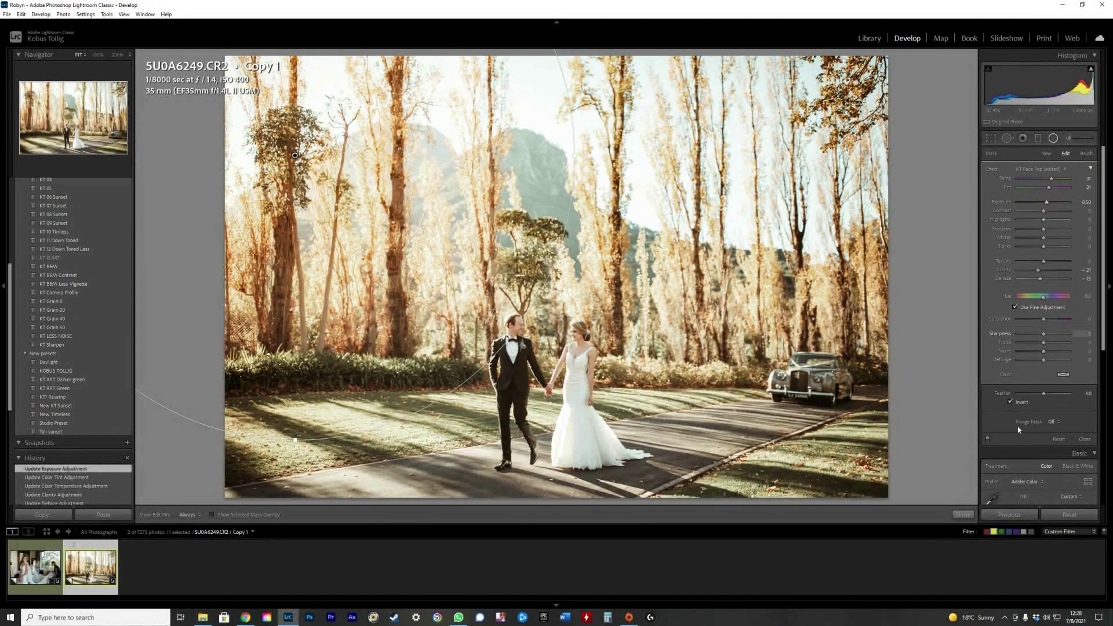
- Toggle the radial filter off and on to compare the sunlight glow among the trees
{"action": "left_click", "coordinate": [987, 440]}
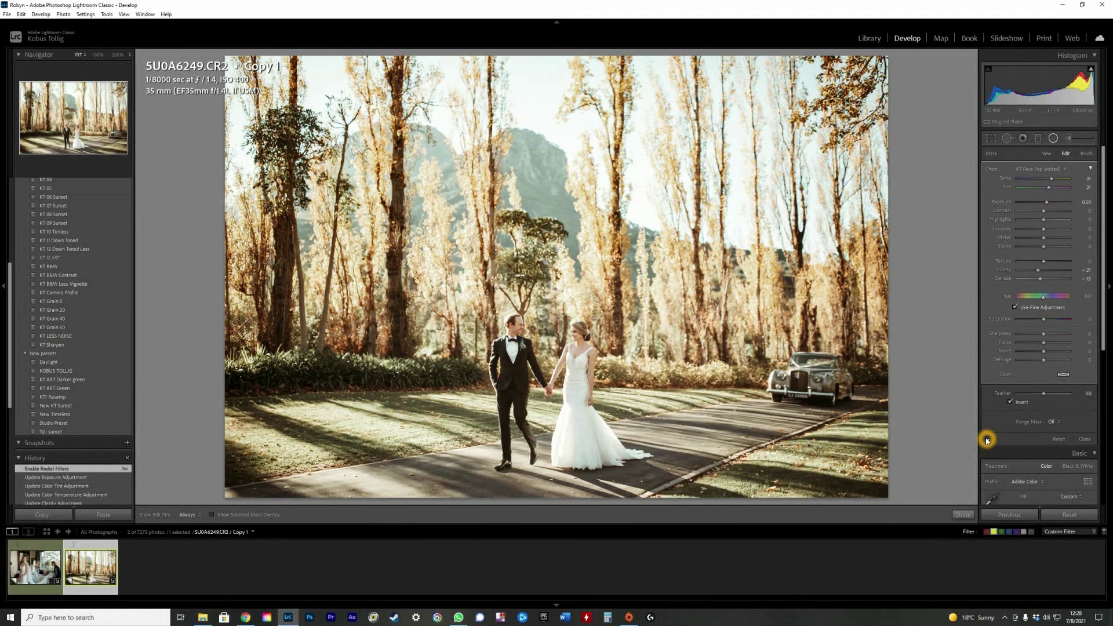
{"action": "left_click", "coordinate": [987, 440]}
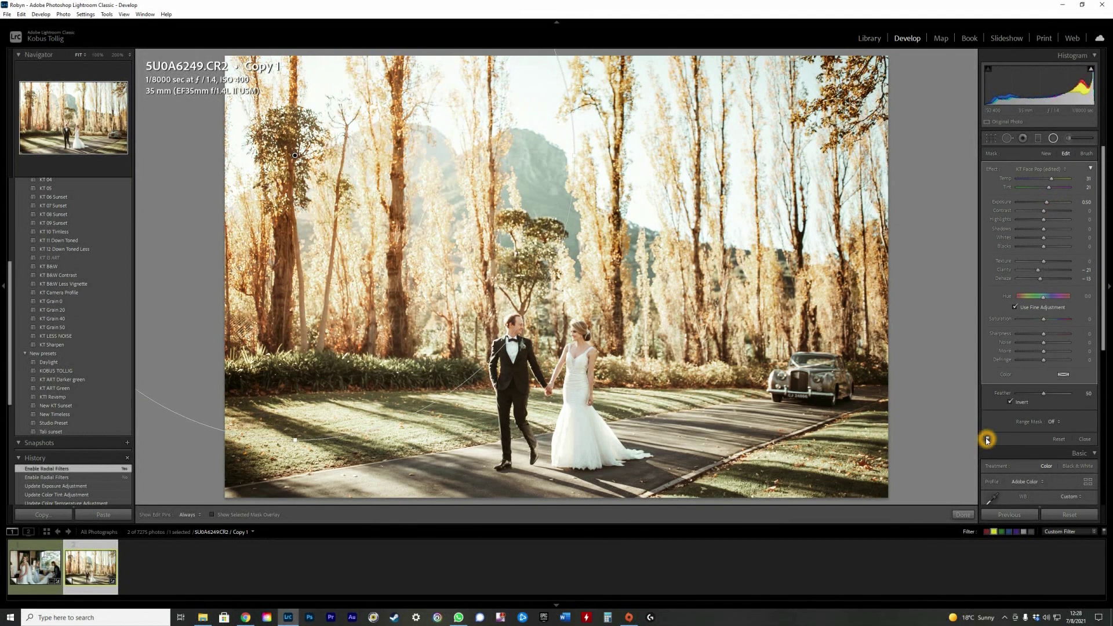
{"action": "left_click", "coordinate": [987, 440]}
{"action": "left_click", "coordinate": [988, 440]}
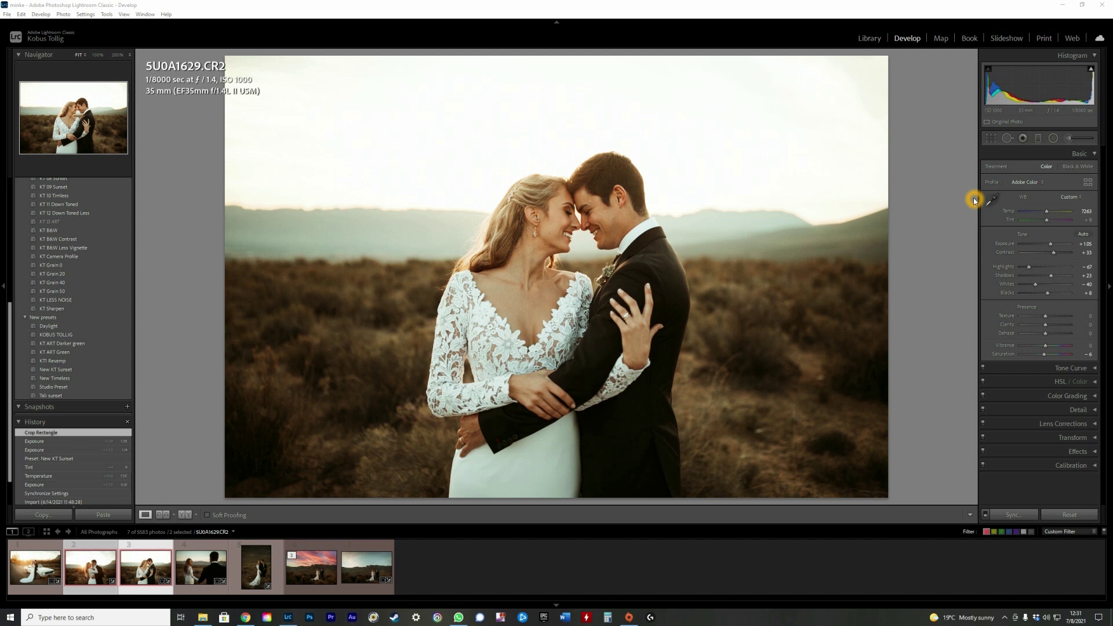
- Add an inverted radial filter centred on the embracing couple in 5U0A1629.CR2, set exposure to 0.84 and widen it past both figures
{"action": "left_click", "coordinate": [1054, 138]}
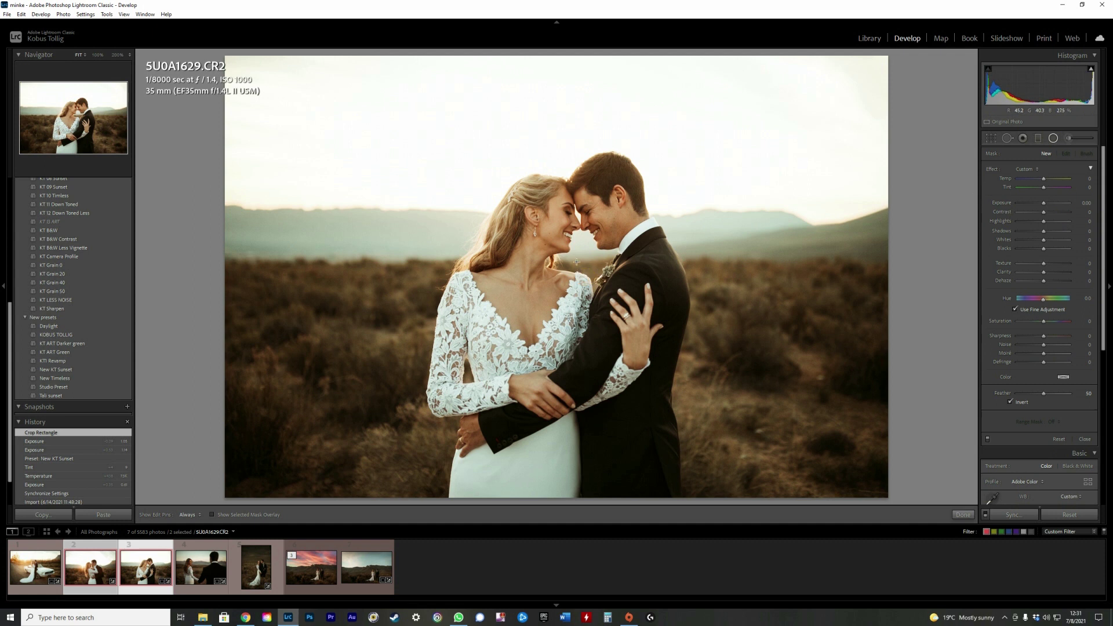
{"action": "left_click_drag", "start_coordinate": [567, 271], "coordinate": [431, 399]}
{"action": "left_click_drag", "start_coordinate": [590, 350], "coordinate": [572, 364]}
{"action": "left_click_drag", "start_coordinate": [1038, 208], "coordinate": [1048, 210]}
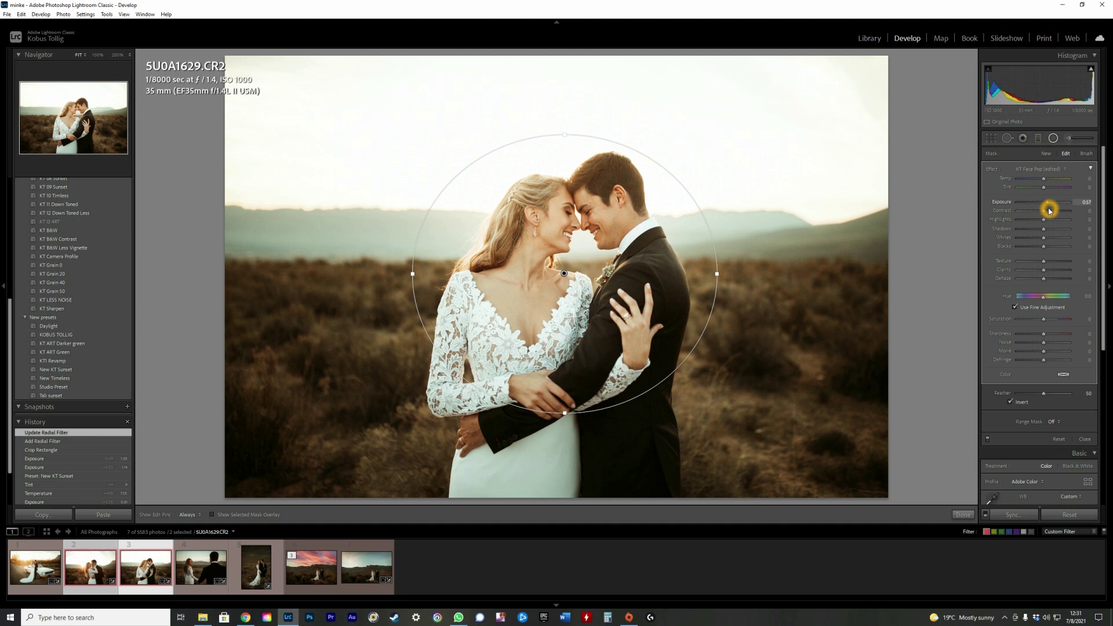
{"action": "left_click_drag", "start_coordinate": [1050, 211], "coordinate": [1051, 215]}
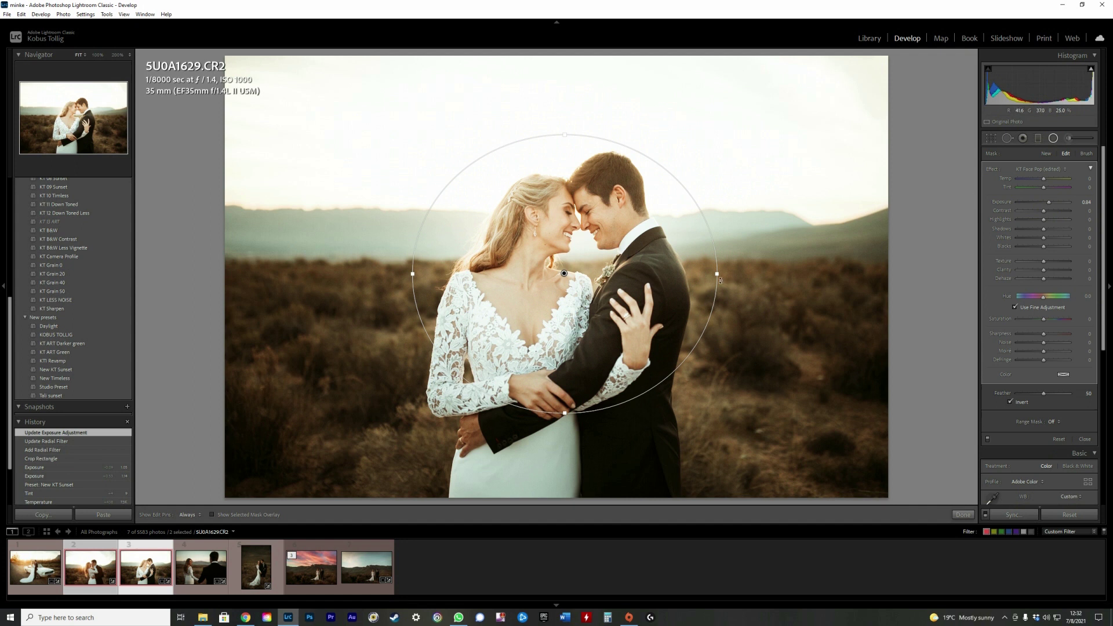
{"action": "left_click_drag", "start_coordinate": [718, 273], "coordinate": [780, 273]}
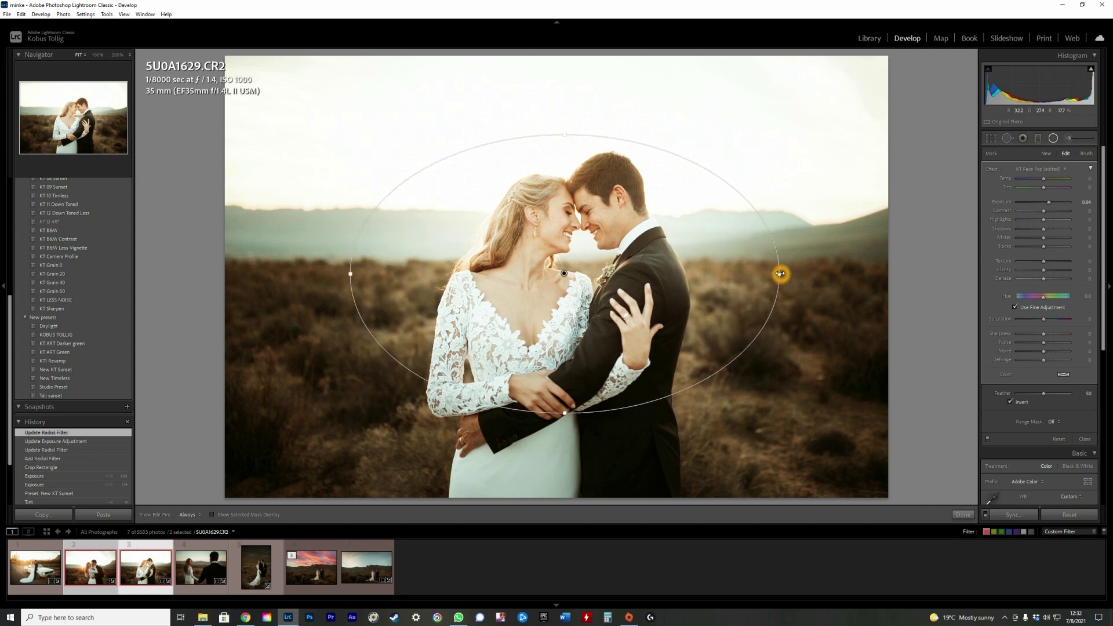
- Shrink the existing radial filter to fit the couple's heads and upper bodies, and set its exposure to 0.50
{"action": "left_click", "coordinate": [1054, 138]}
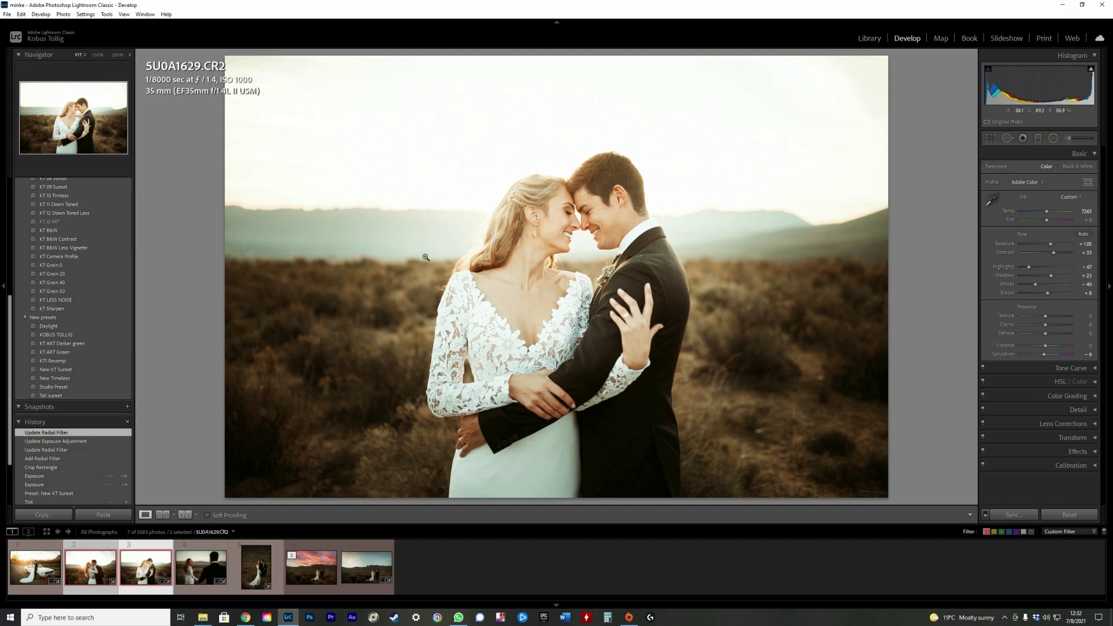
{"action": "left_click", "coordinate": [1054, 139]}
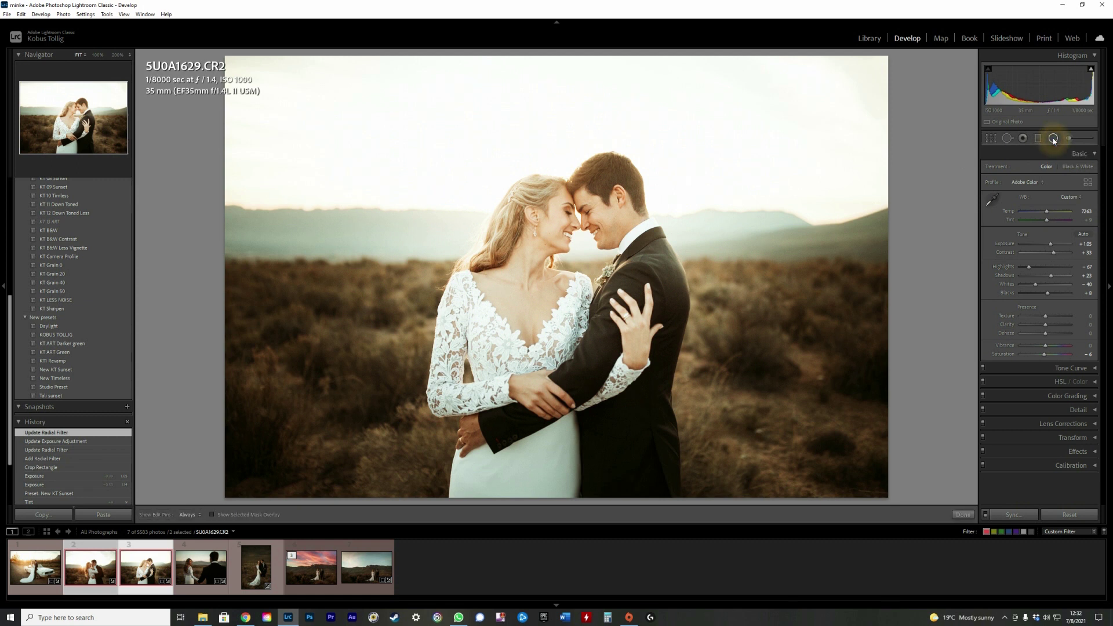
{"action": "left_click", "coordinate": [564, 274]}
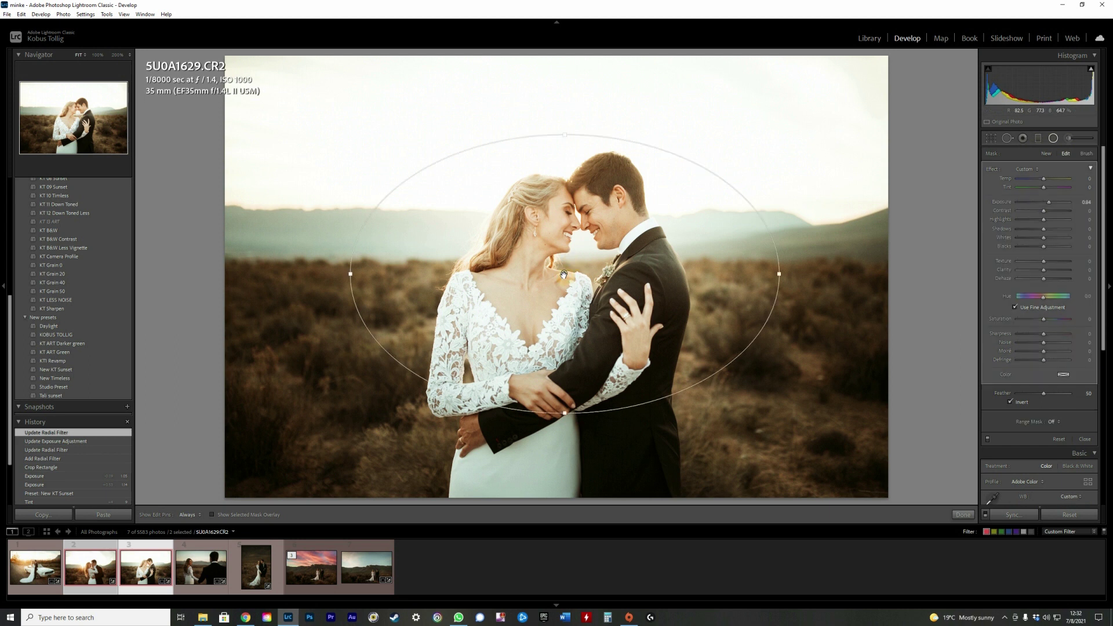
{"action": "left_click_drag", "start_coordinate": [779, 273], "coordinate": [637, 273]}
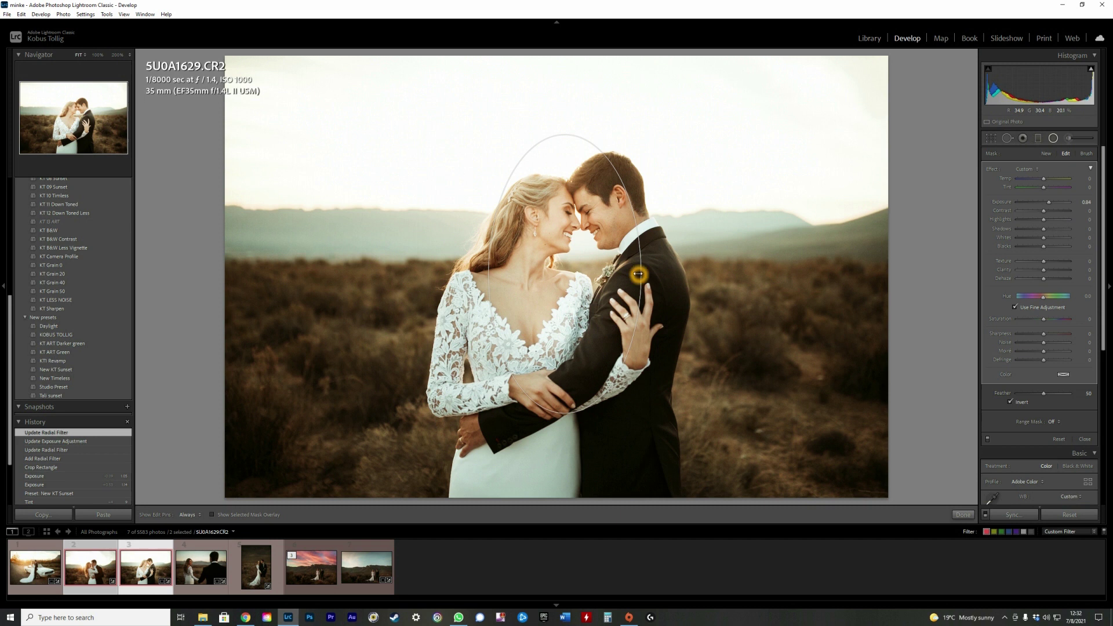
{"action": "left_click_drag", "start_coordinate": [564, 135], "coordinate": [574, 160]}
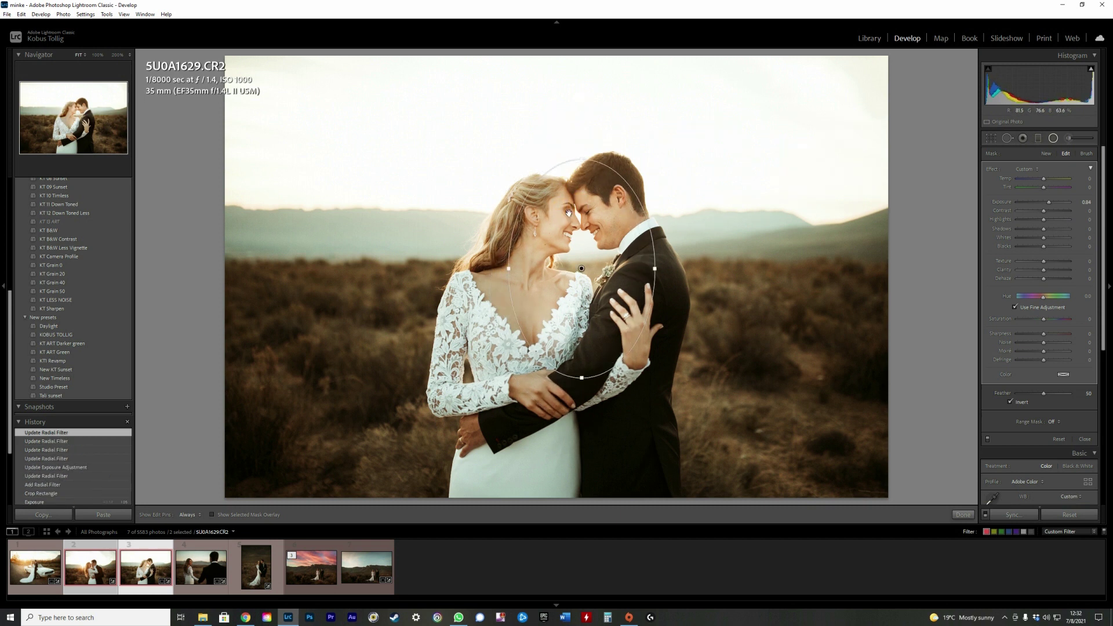
{"action": "mouse_move", "coordinate": [656, 269]}
{"action": "left_mouse_down"}
{"action": "mouse_move", "coordinate": [673, 269]}
{"action": "mouse_move", "coordinate": [637, 268]}
{"action": "left_mouse_up"}
{"action": "left_click", "coordinate": [644, 271]}
{"action": "left_click_drag", "start_coordinate": [1050, 202], "coordinate": [1047, 203]}
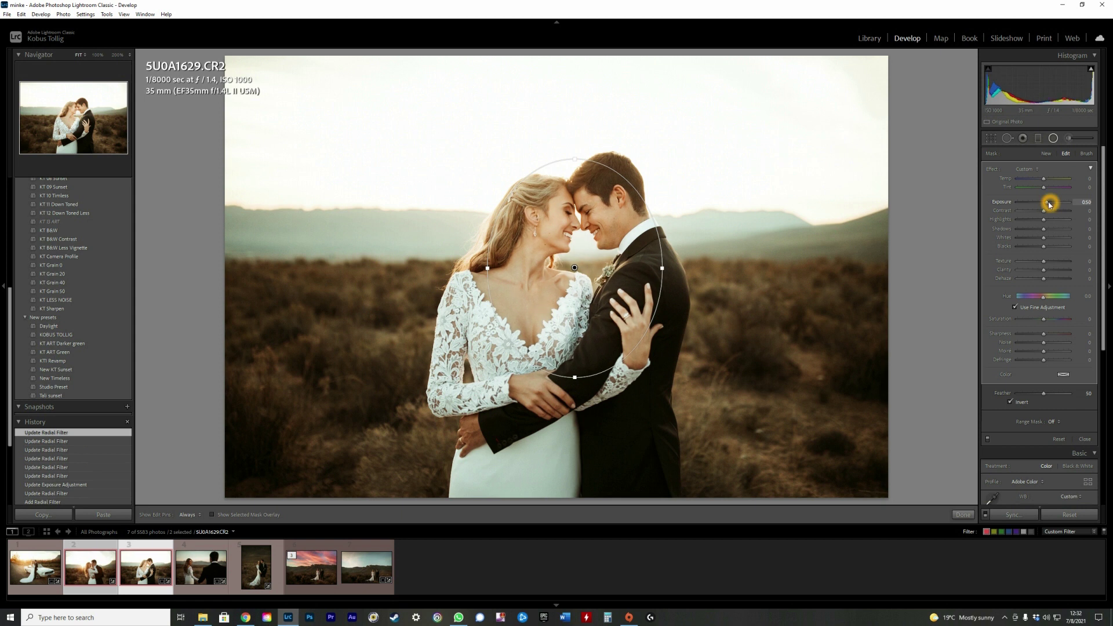
- Toggle the couple's radial filter off and on several times to compare their brightness before and after
{"action": "left_click", "coordinate": [988, 439]}
{"action": "left_click", "coordinate": [988, 440]}
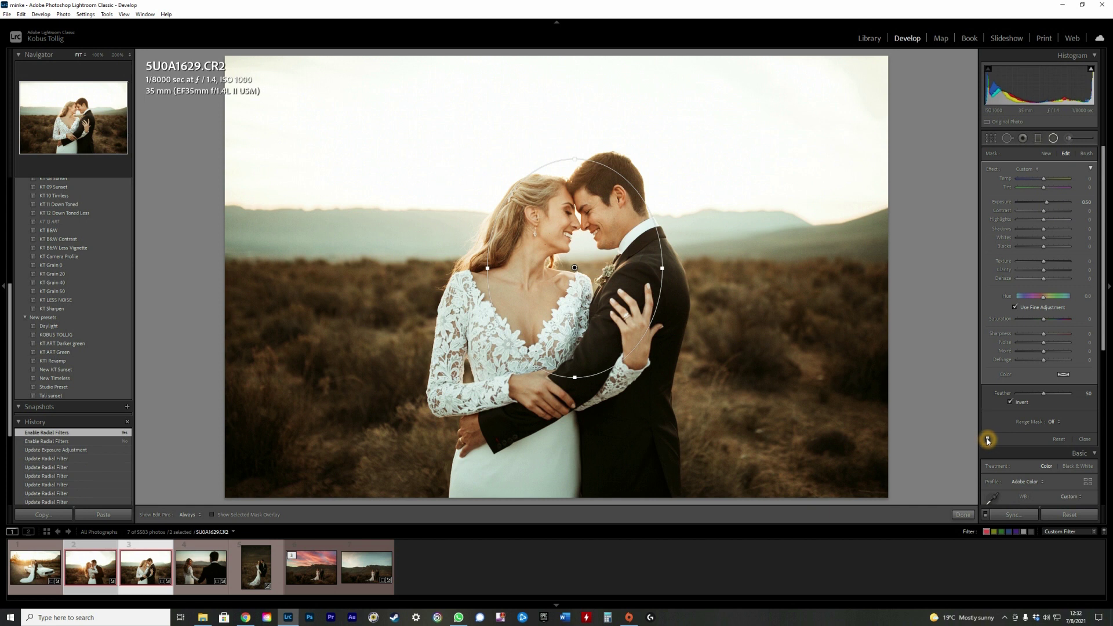
{"action": "left_click", "coordinate": [988, 439]}
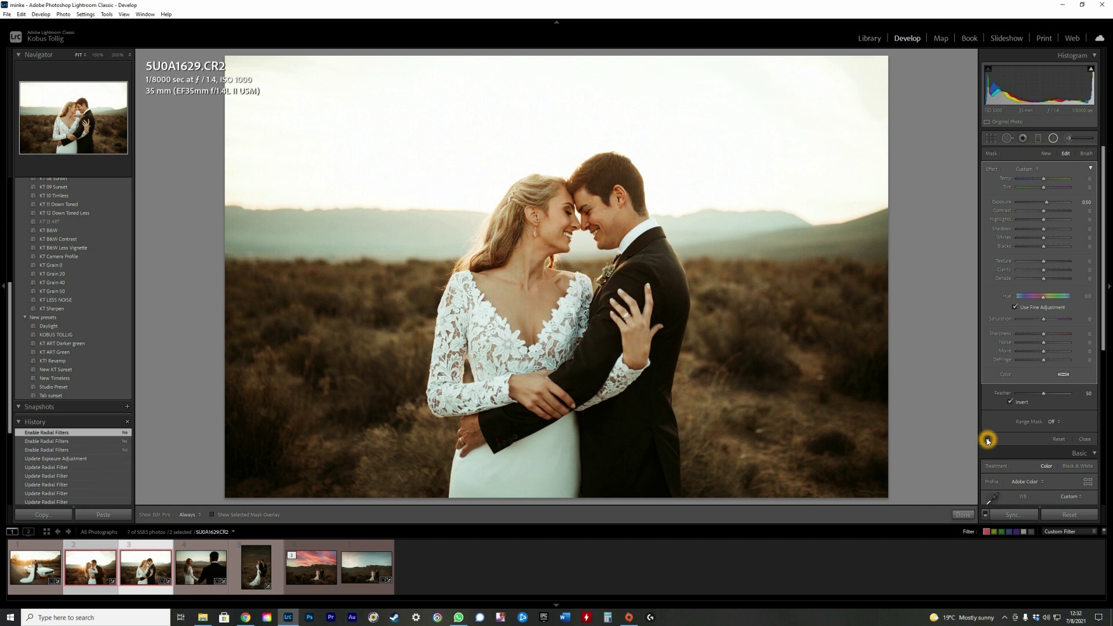
{"action": "left_click", "coordinate": [988, 439]}
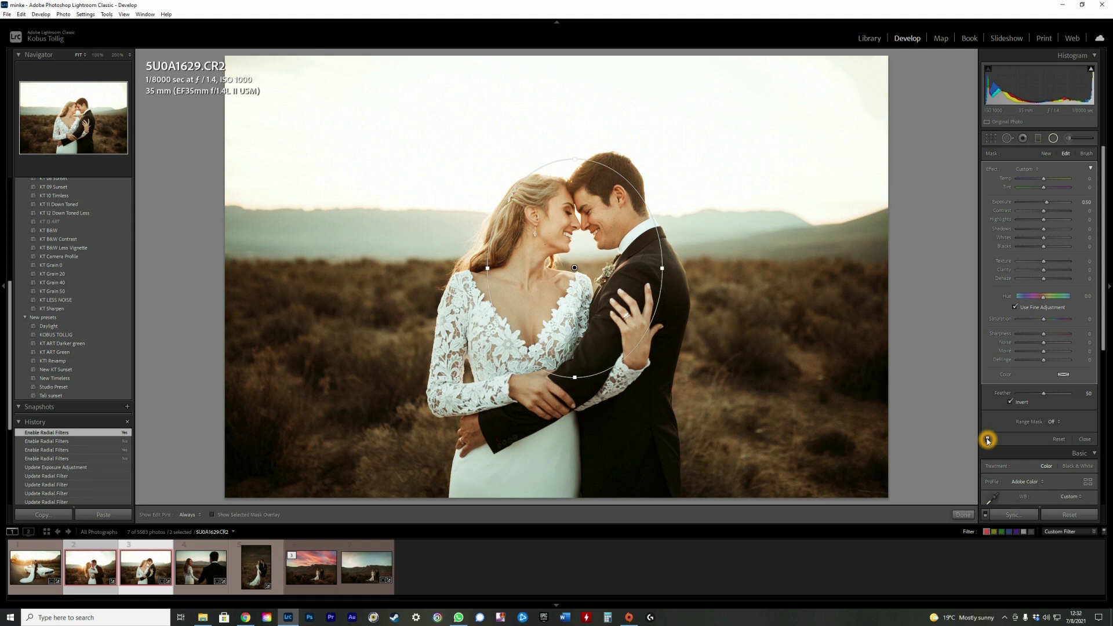
{"action": "left_click", "coordinate": [988, 439]}
{"action": "left_click", "coordinate": [988, 440]}
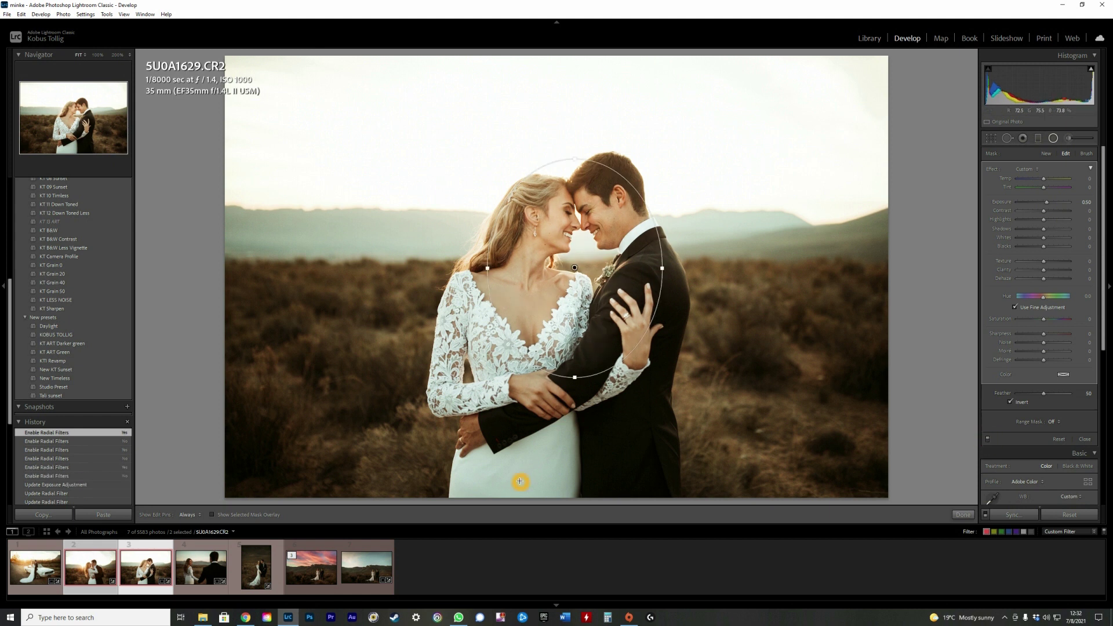
- Open photo 5U0A1553.CR2 and inspect the sharpness of the couple's faces at 100% zoom
{"action": "left_click", "coordinate": [88, 576]}
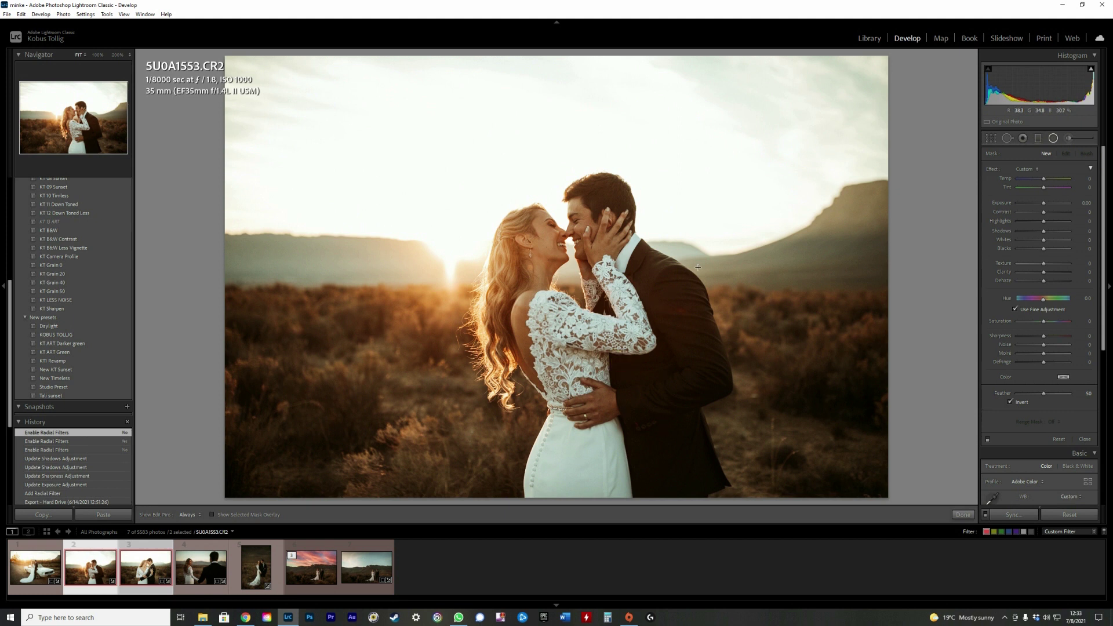
{"action": "left_click", "coordinate": [1054, 139]}
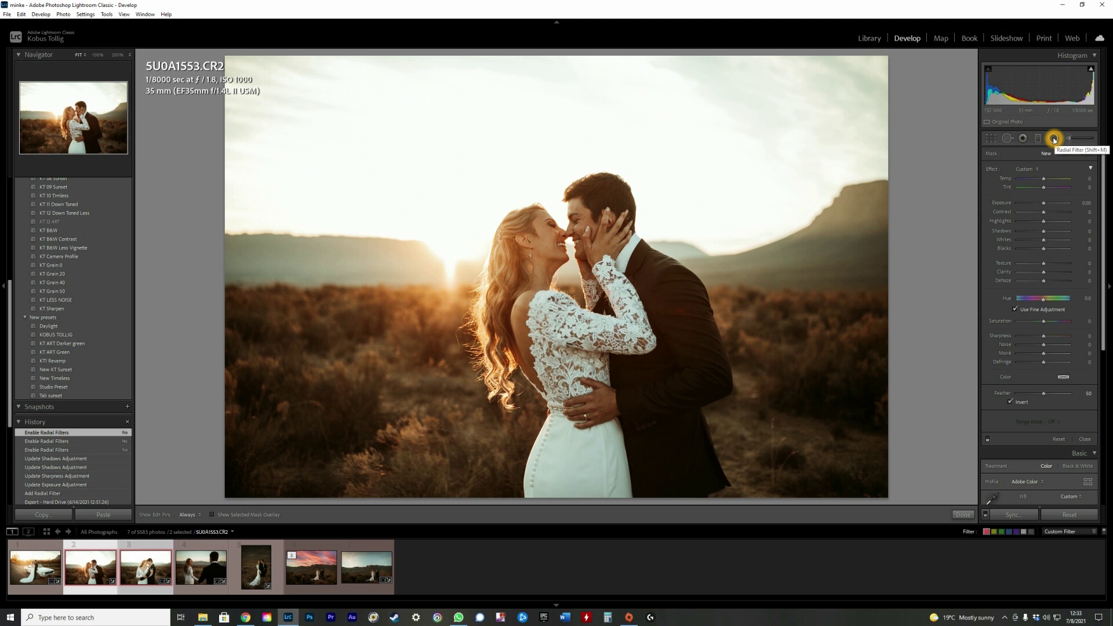
{"action": "left_click", "coordinate": [1053, 138]}
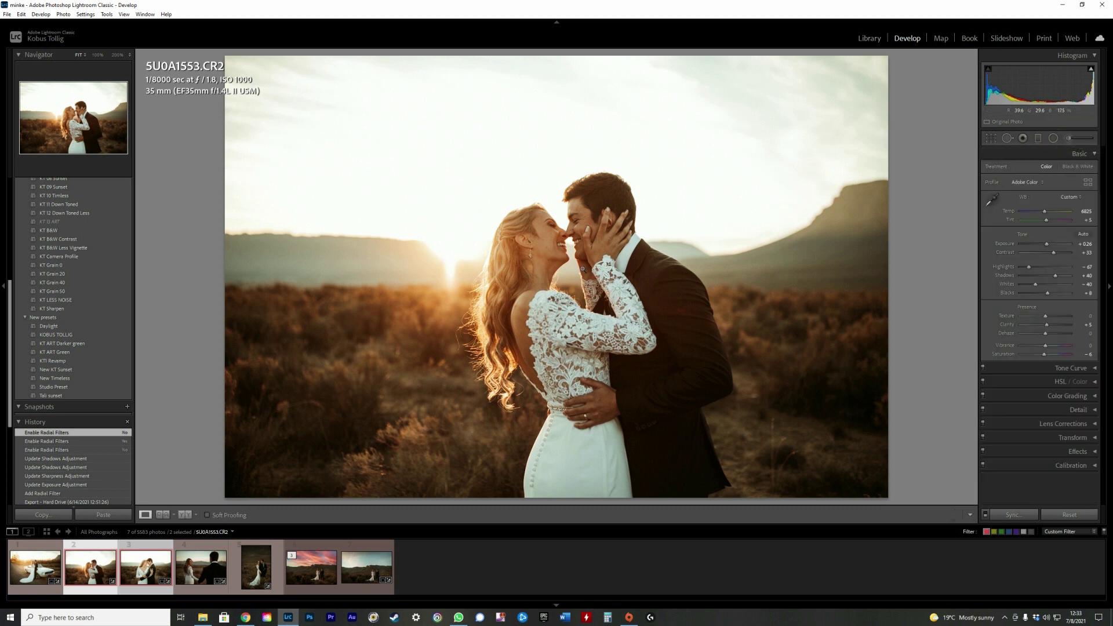
{"action": "left_click", "coordinate": [572, 219]}
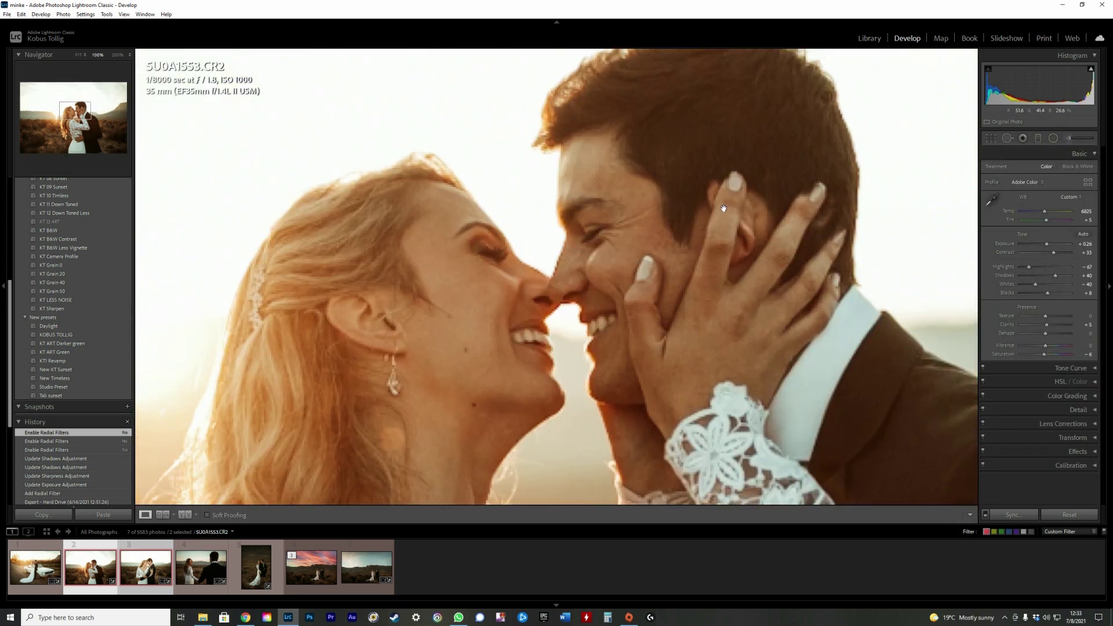
{"action": "left_click", "coordinate": [720, 213]}
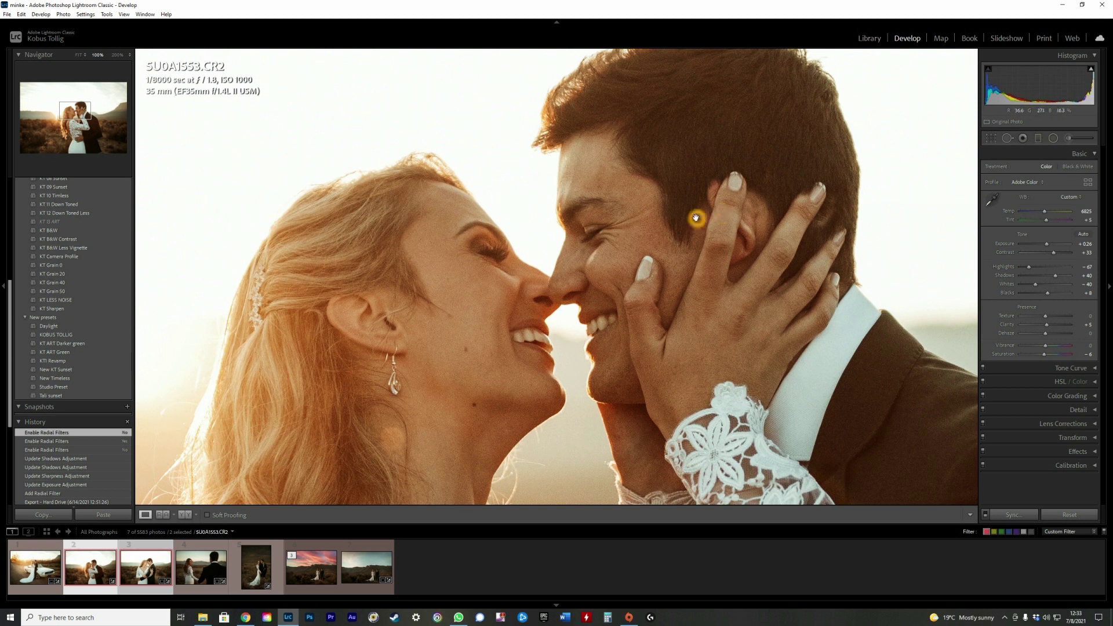
{"action": "left_click", "coordinate": [596, 235]}
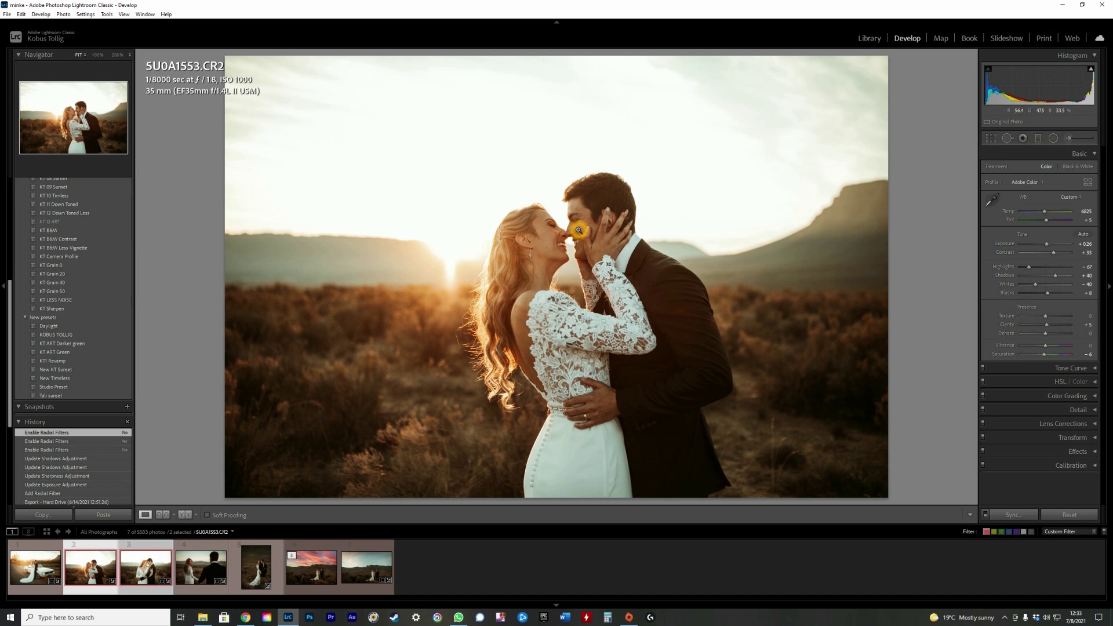
- Add a small tilted radial filter over the groom's face and raise its sharpness
{"action": "key", "text": "shift+m"}
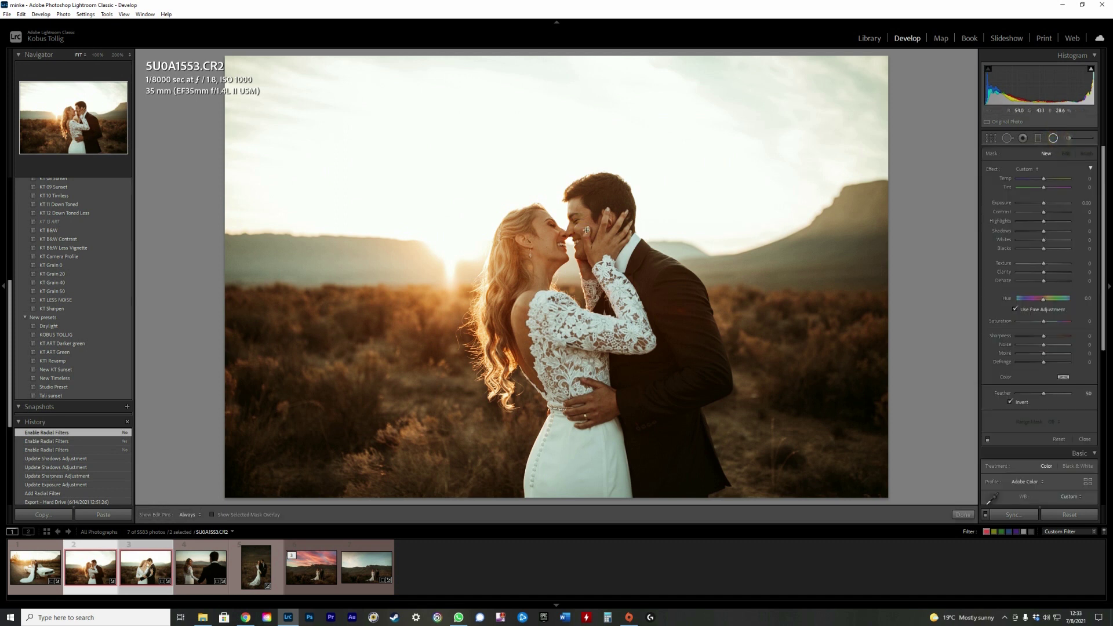
{"action": "mouse_move", "coordinate": [580, 229]}
{"action": "left_mouse_down"}
{"action": "mouse_move", "coordinate": [574, 261]}
{"action": "mouse_move", "coordinate": [591, 255]}
{"action": "mouse_move", "coordinate": [574, 248]}
{"action": "left_mouse_up"}
{"action": "left_click_drag", "start_coordinate": [579, 189], "coordinate": [567, 192]}
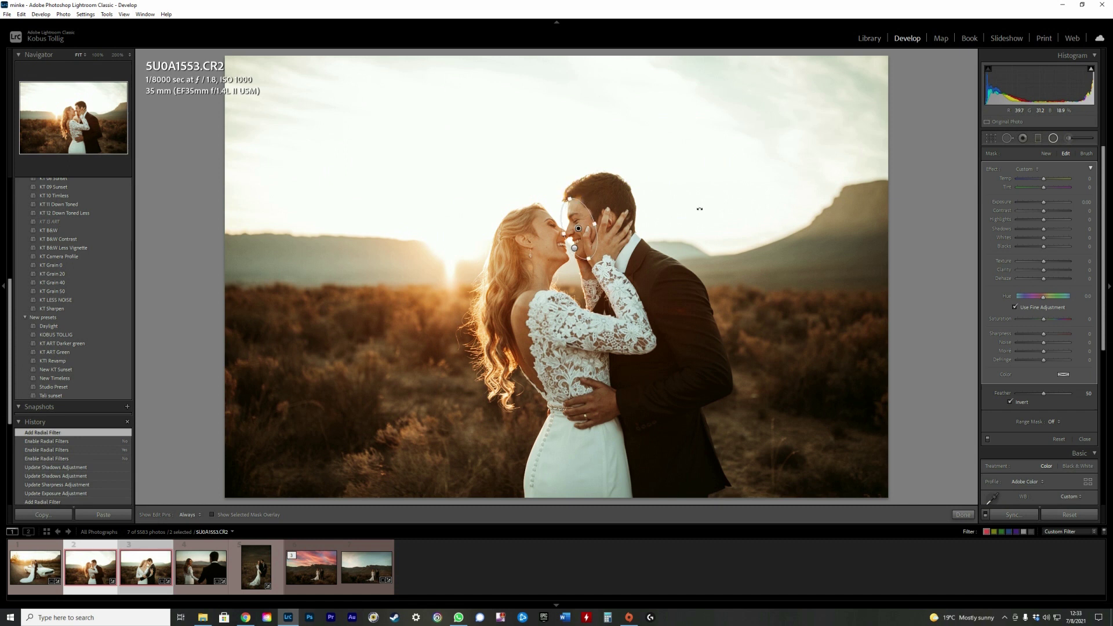
{"action": "left_click_drag", "start_coordinate": [1048, 336], "coordinate": [1052, 334]}
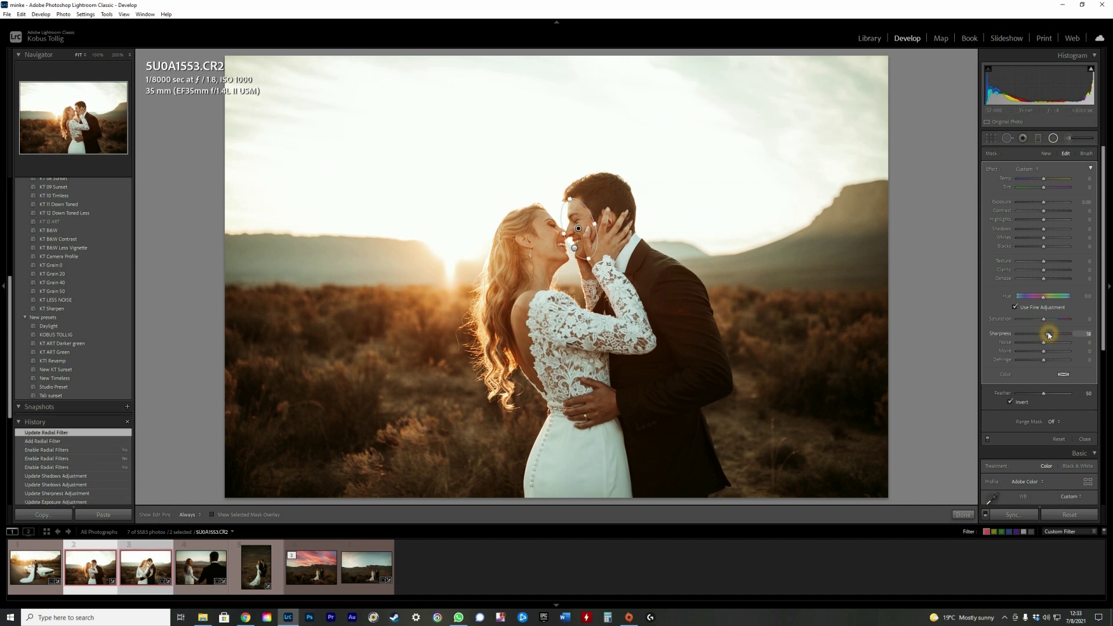
{"action": "left_click", "coordinate": [1056, 154]}
{"action": "left_click", "coordinate": [1054, 139]}
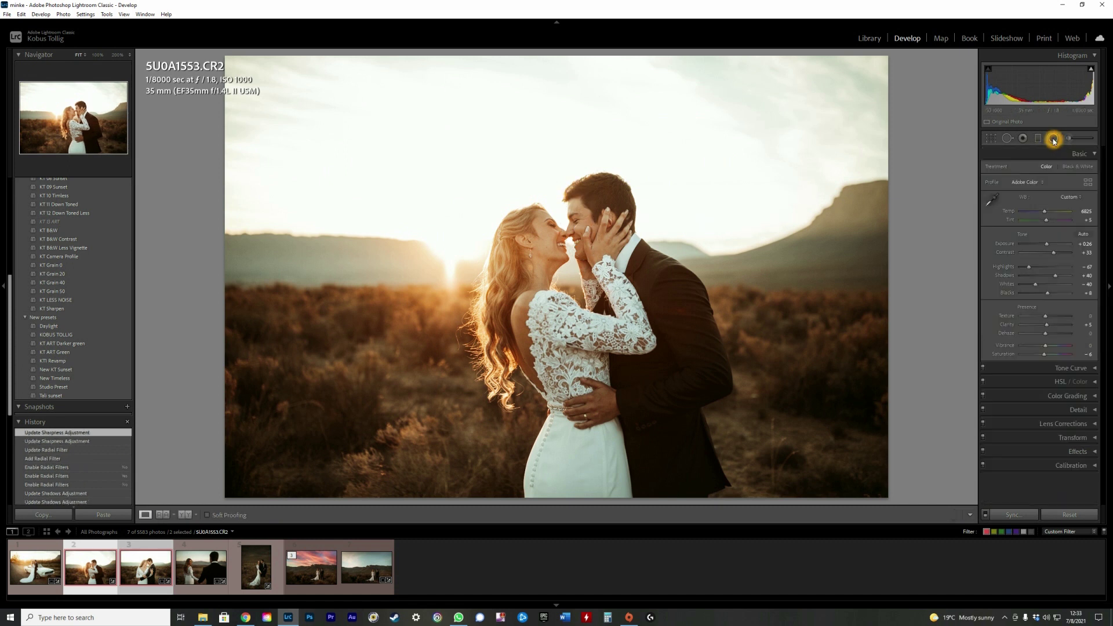
- Add a new inverted radial filter and position and resize it around both of the couple's heads
{"action": "left_click", "coordinate": [1054, 139]}
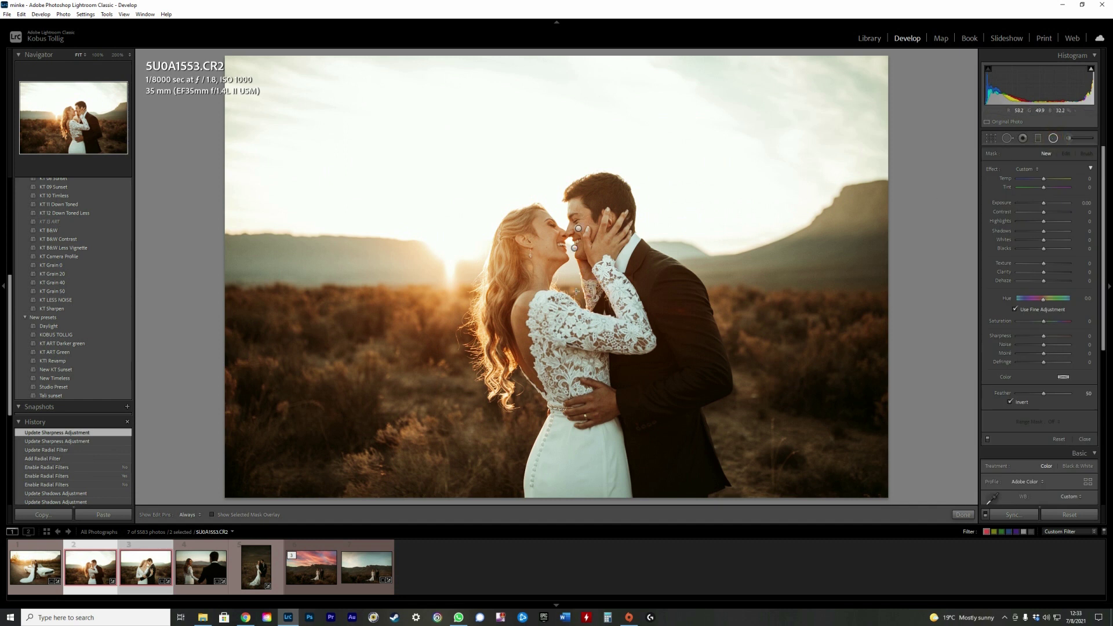
{"action": "left_click_drag", "start_coordinate": [505, 373], "coordinate": [505, 368]}
{"action": "left_click_drag", "start_coordinate": [576, 367], "coordinate": [574, 352]}
{"action": "left_click_drag", "start_coordinate": [595, 299], "coordinate": [647, 238]}
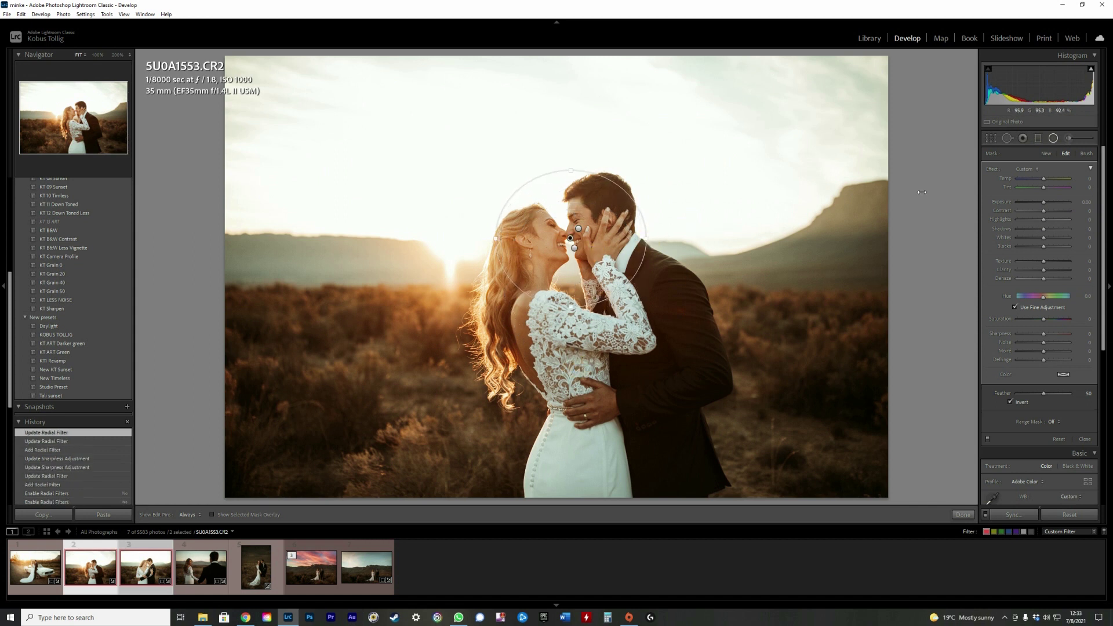
- Raise the exposure of the radial filter around the couple's heads to 0.17 and finish editing it
{"action": "left_click_drag", "start_coordinate": [1043, 201], "coordinate": [1045, 205]}
{"action": "left_click", "coordinate": [1053, 138]}
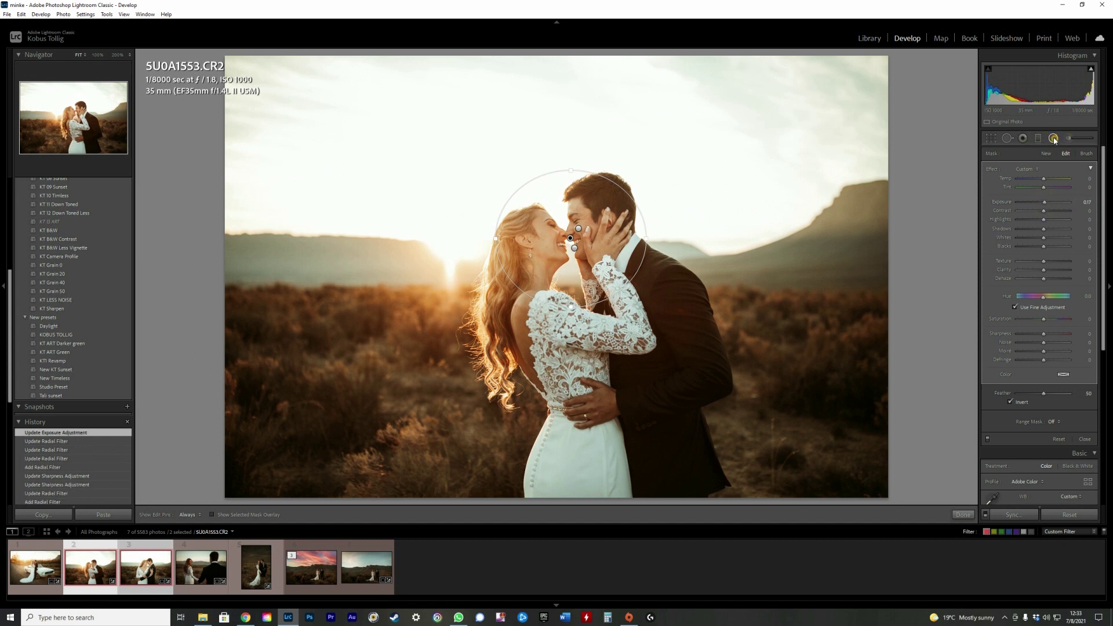
{"action": "left_click", "coordinate": [1053, 138]}
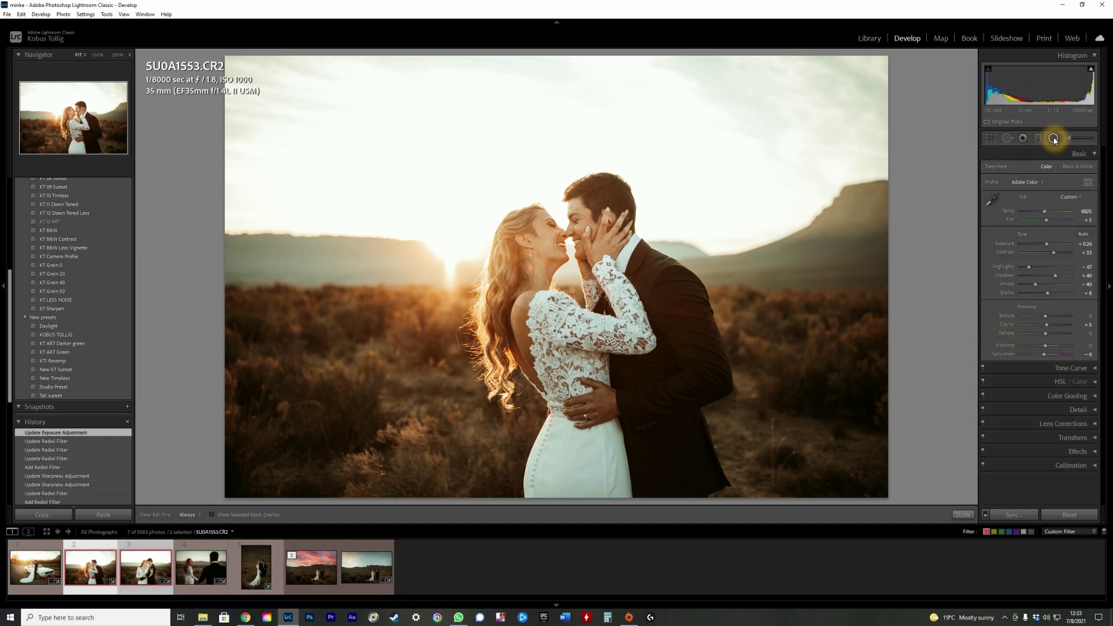
- Add an inverted radial filter over the setting sun with exposure 0.37 and temperature 14, and narrow it to an upright oval
{"action": "left_click_drag", "start_coordinate": [456, 237], "coordinate": [328, 374]}
{"action": "left_click", "coordinate": [1044, 203]}
{"action": "left_click_drag", "start_coordinate": [1044, 203], "coordinate": [1049, 187]}
{"action": "left_click", "coordinate": [574, 243]}
{"action": "left_click_drag", "start_coordinate": [455, 99], "coordinate": [456, 112]}
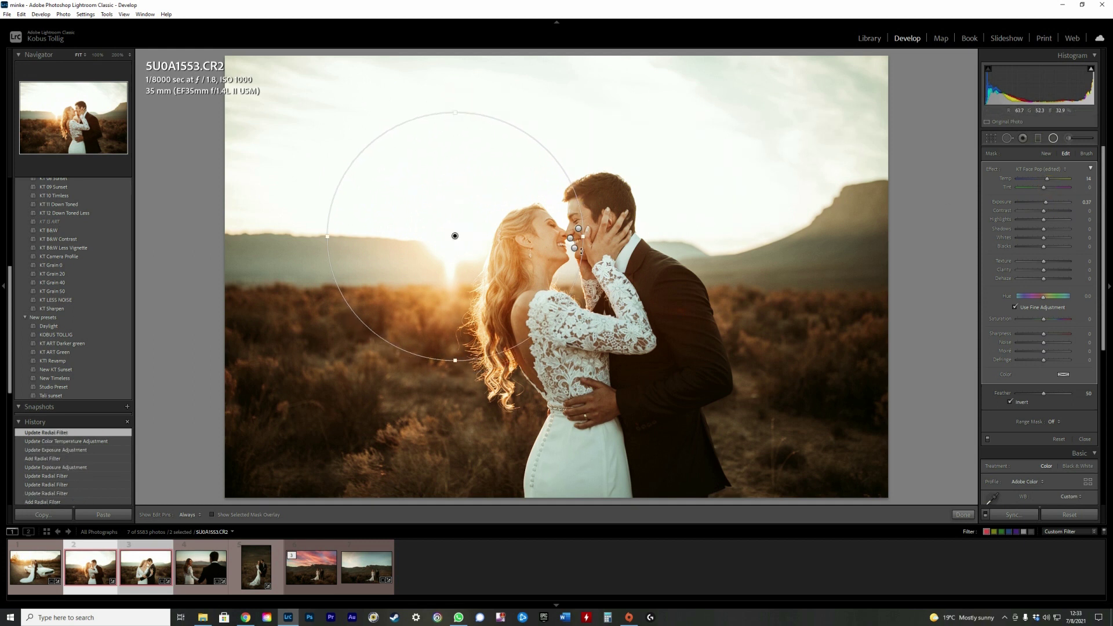
{"action": "left_click_drag", "start_coordinate": [583, 237], "coordinate": [545, 236]}
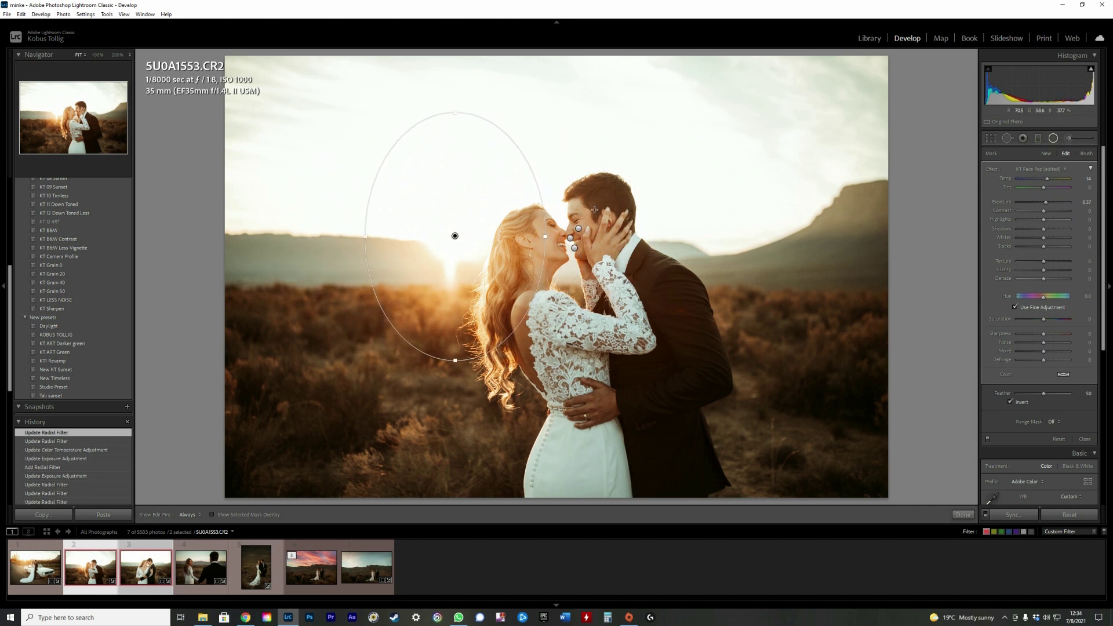
- Add a large non-inverted radial filter around the couple and lower its exposure to -0.23 to darken the surroundings
{"action": "left_click", "coordinate": [1053, 139]}
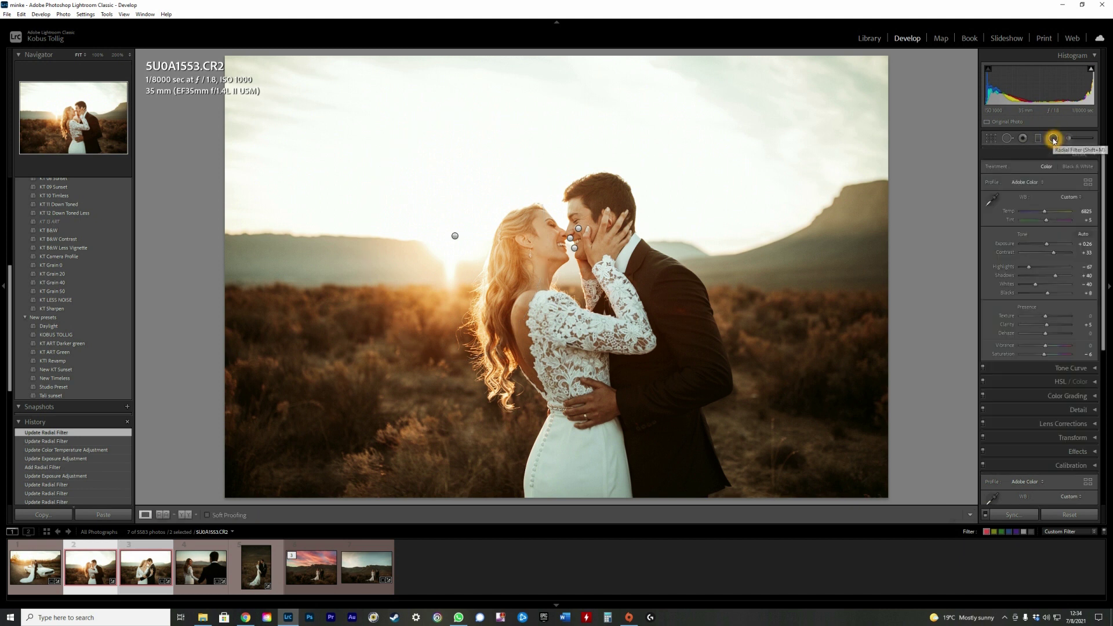
{"action": "left_click", "coordinate": [595, 321]}
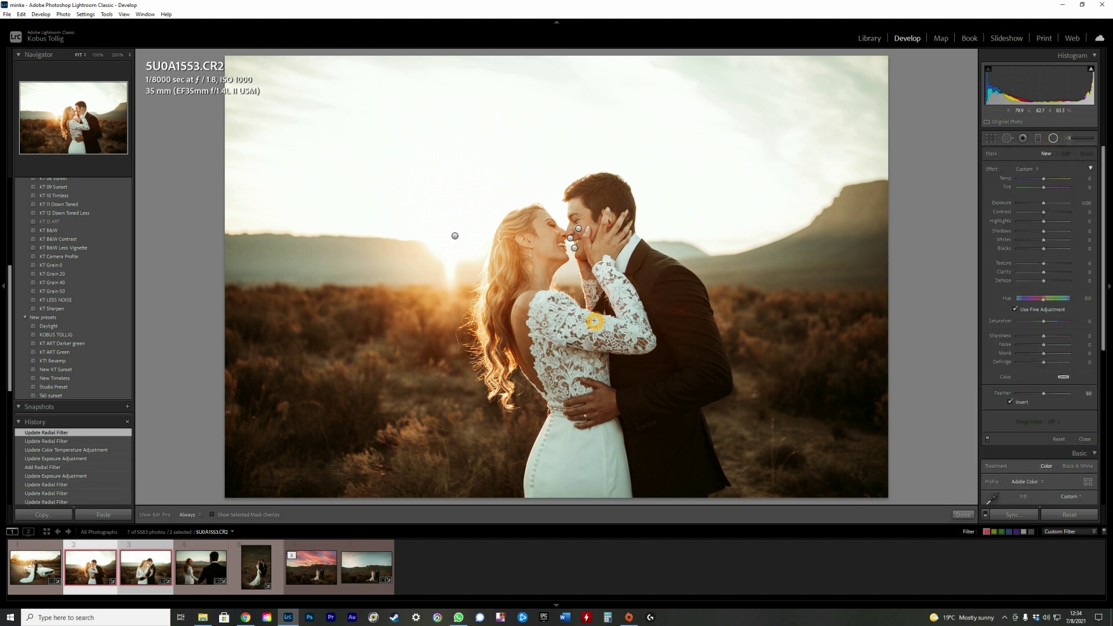
{"action": "left_click_drag", "start_coordinate": [548, 436], "coordinate": [427, 548]}
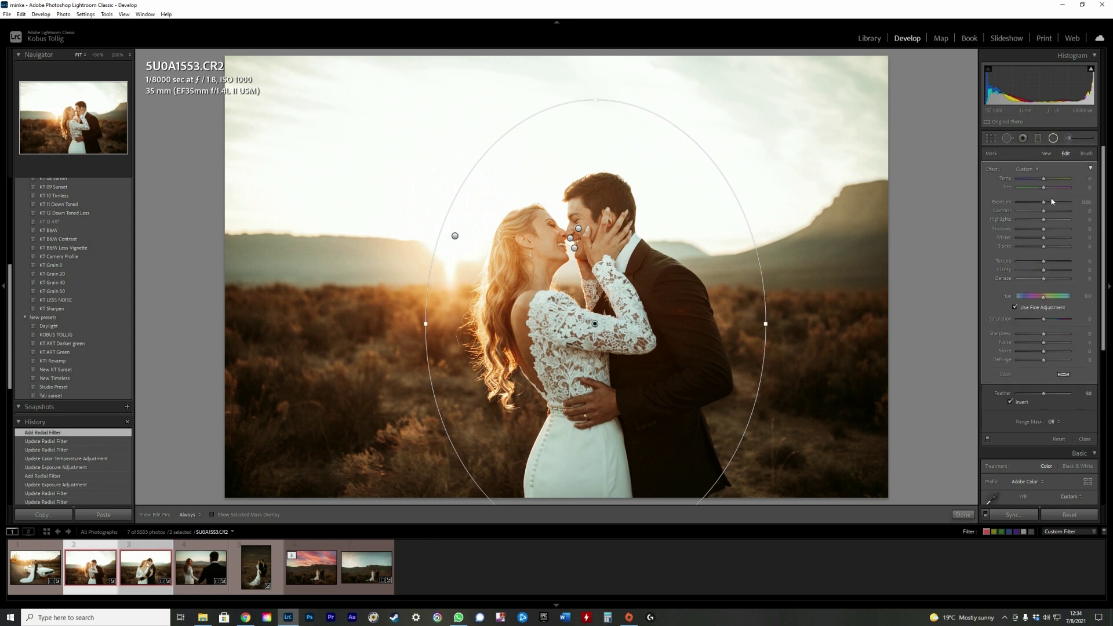
{"action": "left_click", "coordinate": [1017, 407]}
{"action": "left_click", "coordinate": [1012, 402]}
{"action": "left_click_drag", "start_coordinate": [1045, 206], "coordinate": [1043, 205]}
{"action": "left_click", "coordinate": [1054, 139]}
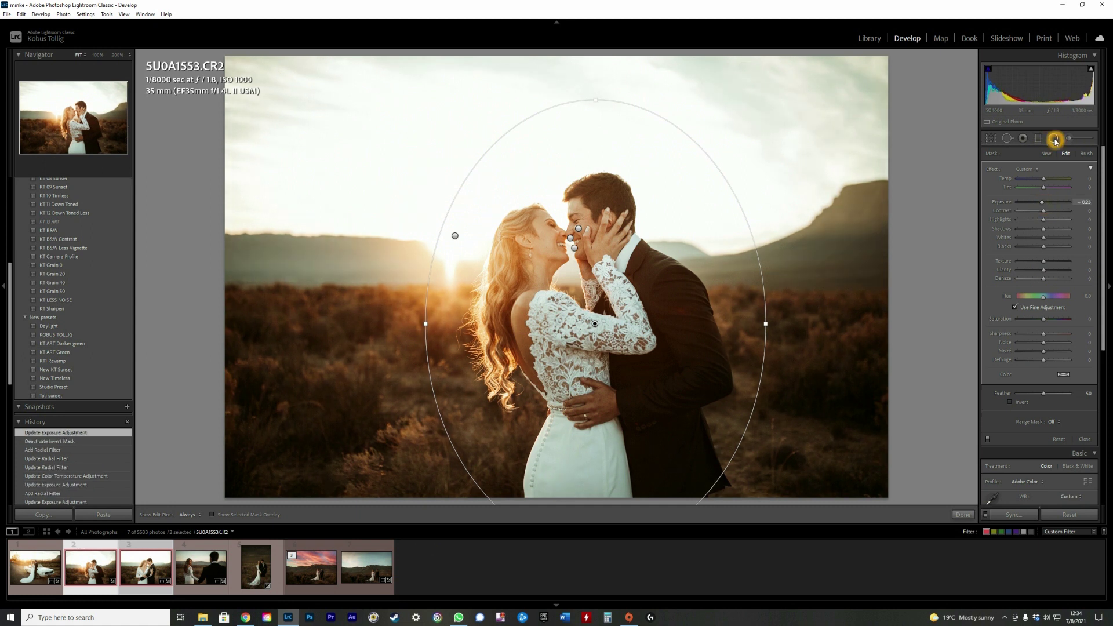
- Toggle the radial filters off and on to compare the photo with and without the darkened surroundings
{"action": "left_click", "coordinate": [987, 439]}
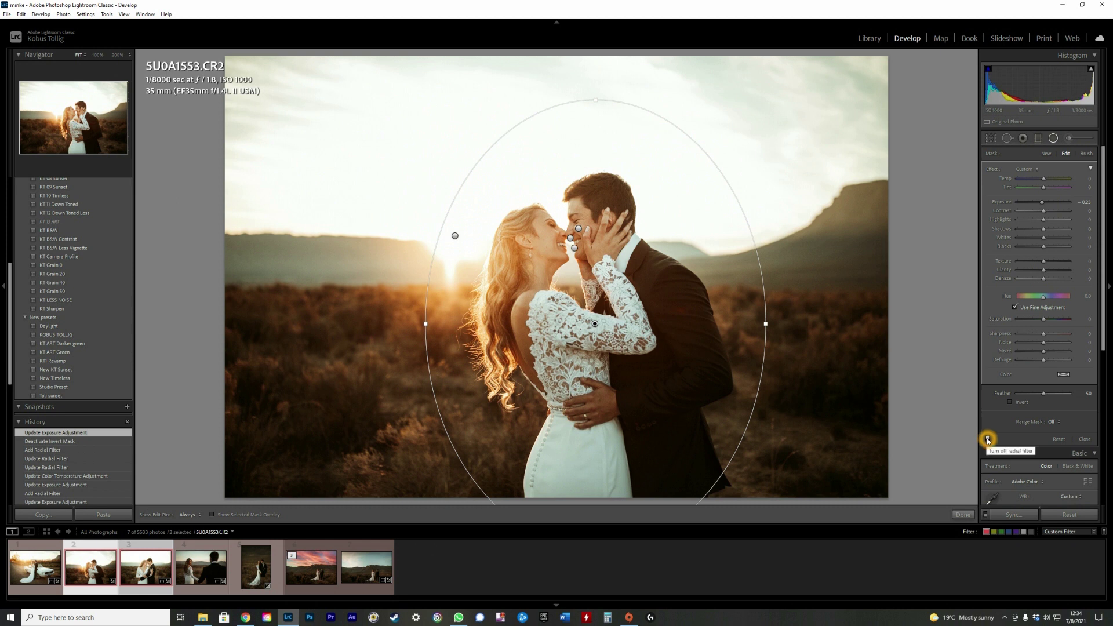
{"action": "left_click", "coordinate": [988, 439]}
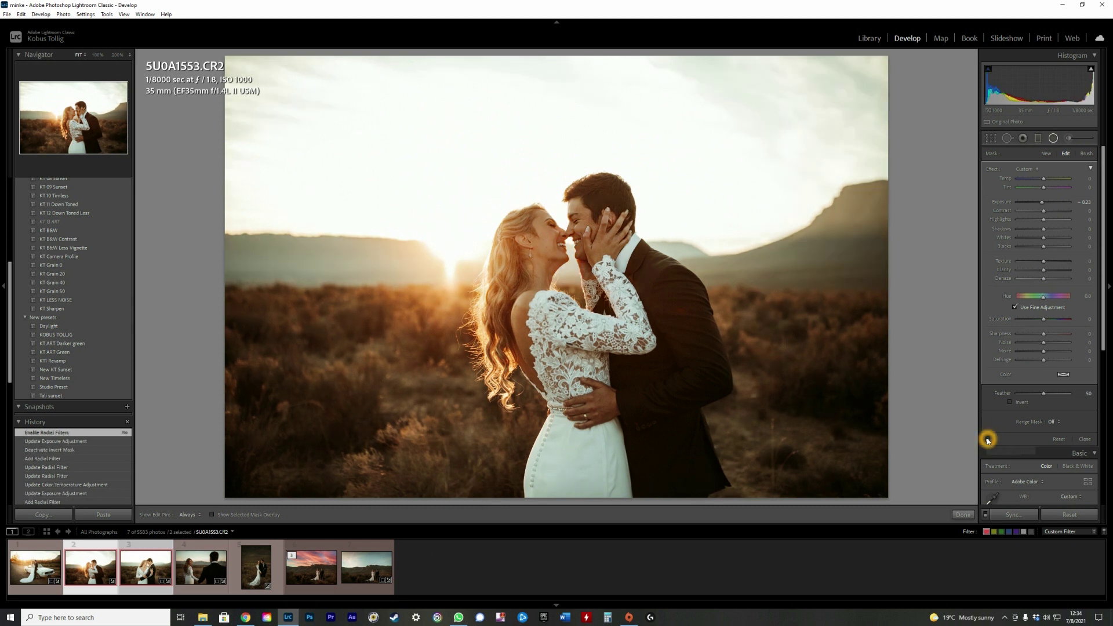
{"action": "left_click", "coordinate": [987, 440]}
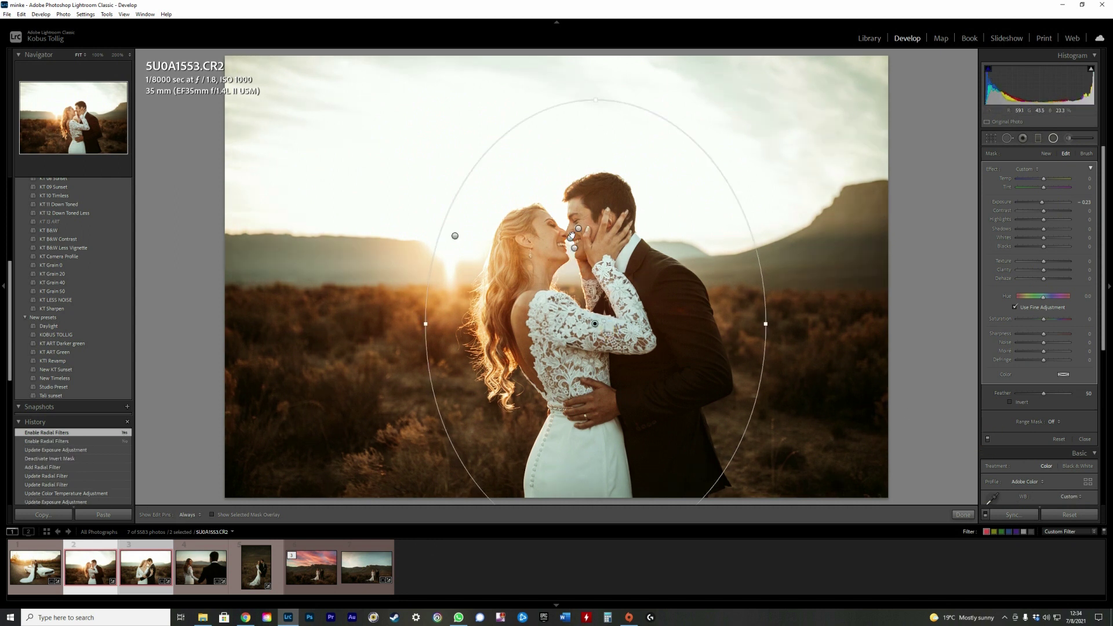
{"action": "left_click", "coordinate": [989, 441]}
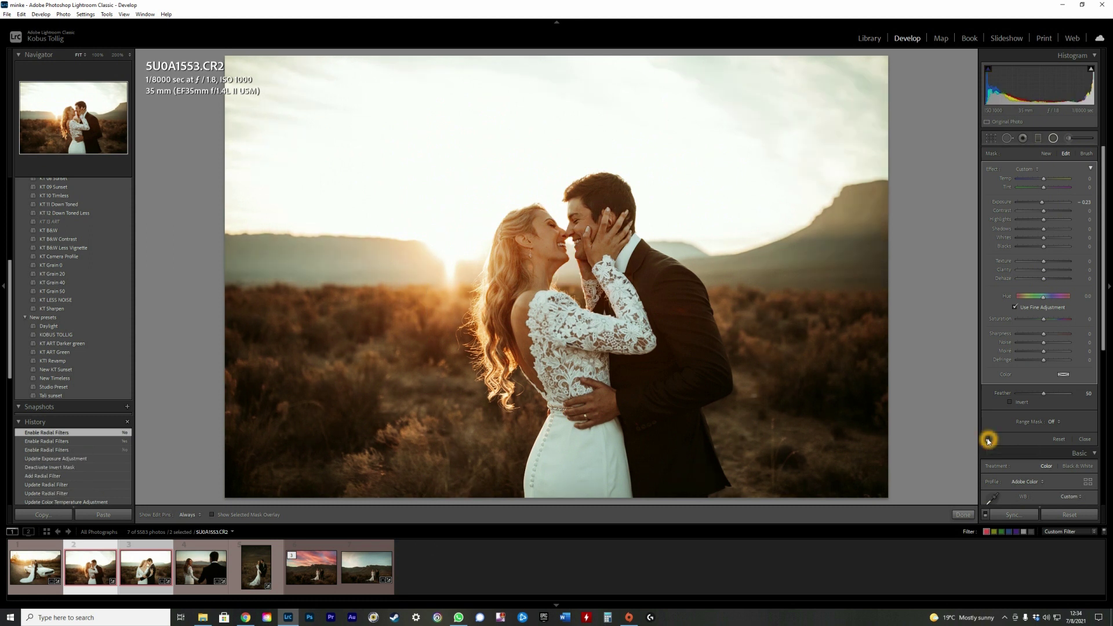
{"action": "left_click", "coordinate": [988, 441]}
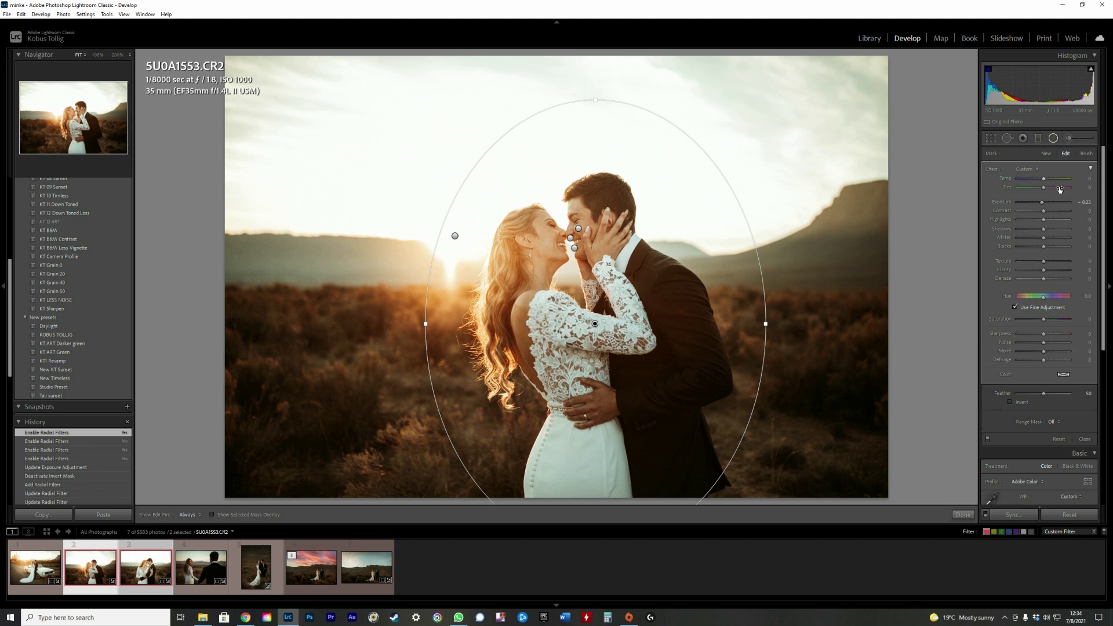
- Leave the radial filters and lower the whole photo's basic exposure to +0.09
{"action": "left_click", "coordinate": [1053, 138]}
{"action": "left_click_drag", "start_coordinate": [1051, 243], "coordinate": [1049, 246]}
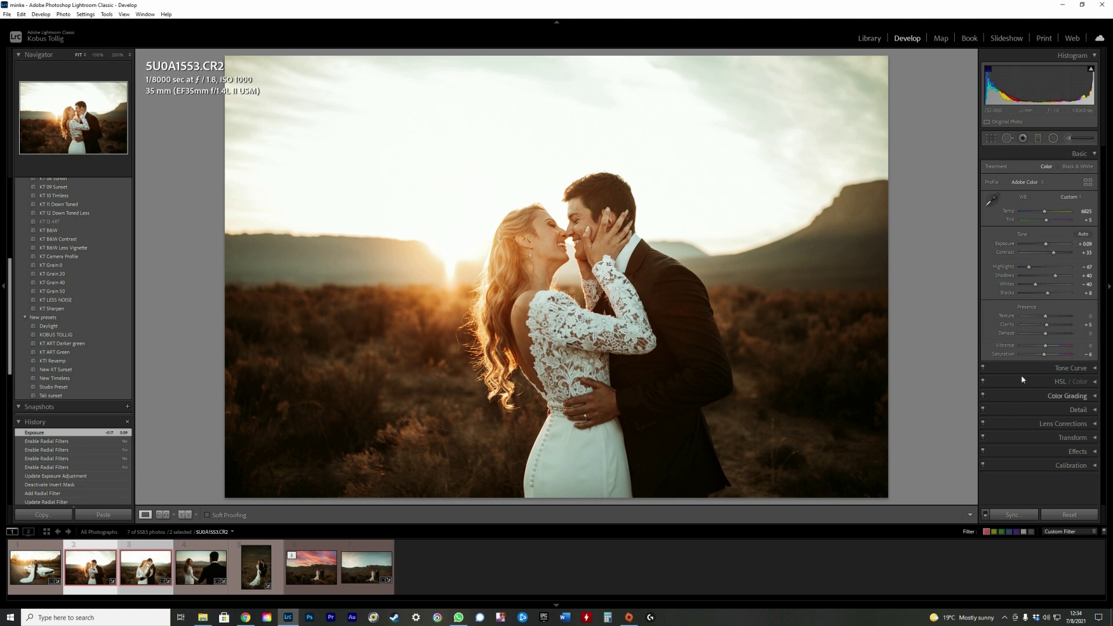
- Return to the radial filters and toggle them off and on to compare their effect at the reduced overall exposure
{"action": "left_click", "coordinate": [1053, 138]}
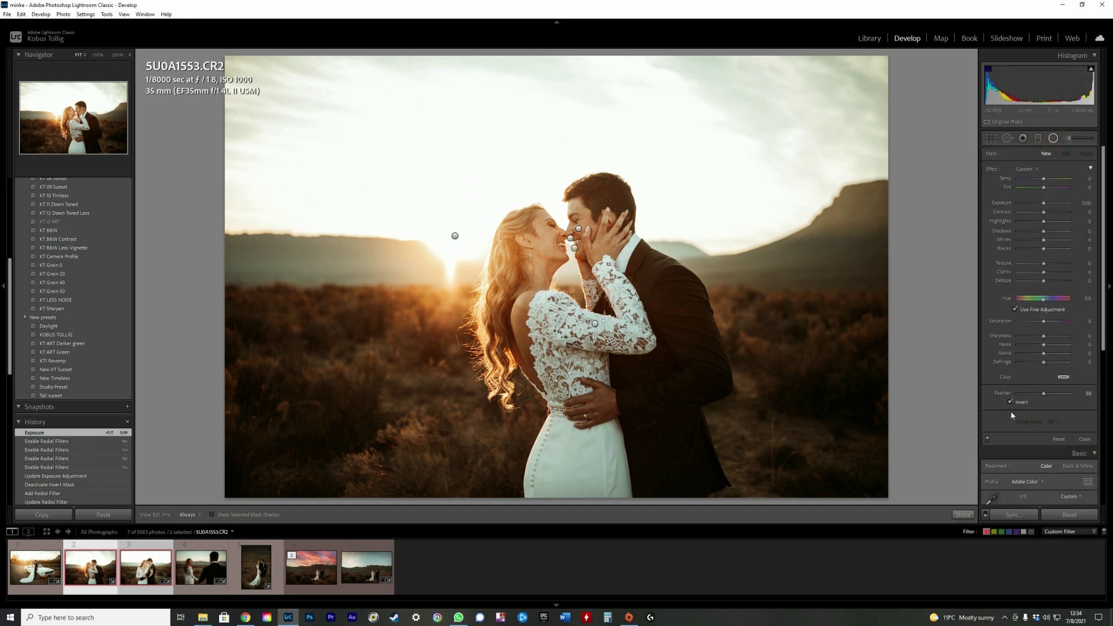
{"action": "left_click", "coordinate": [988, 439]}
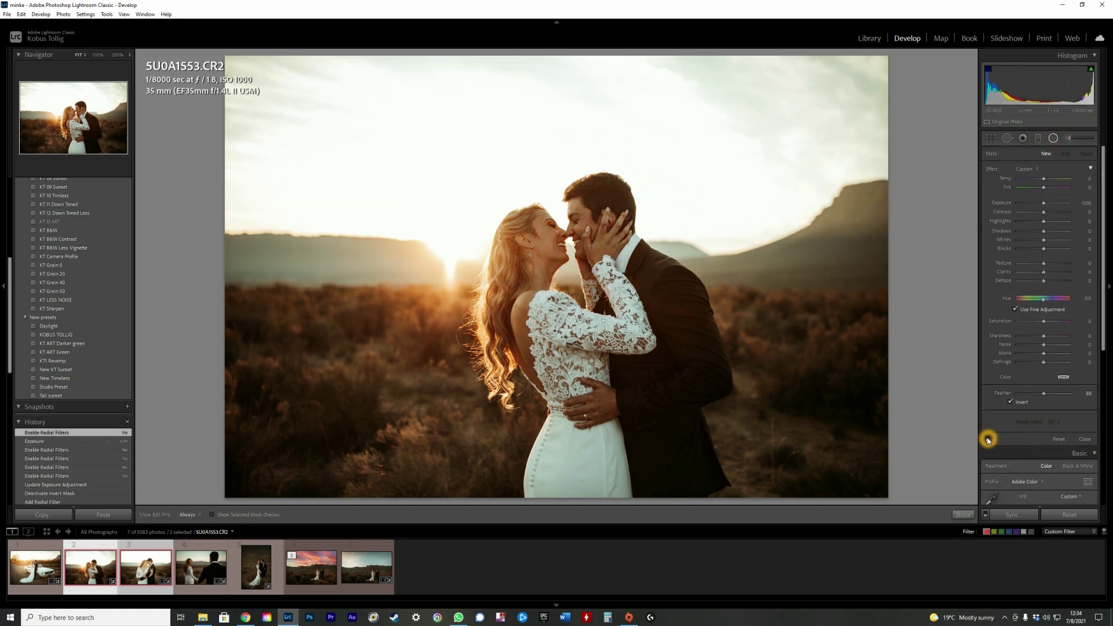
{"action": "left_click", "coordinate": [987, 439]}
{"action": "left_click", "coordinate": [988, 439]}
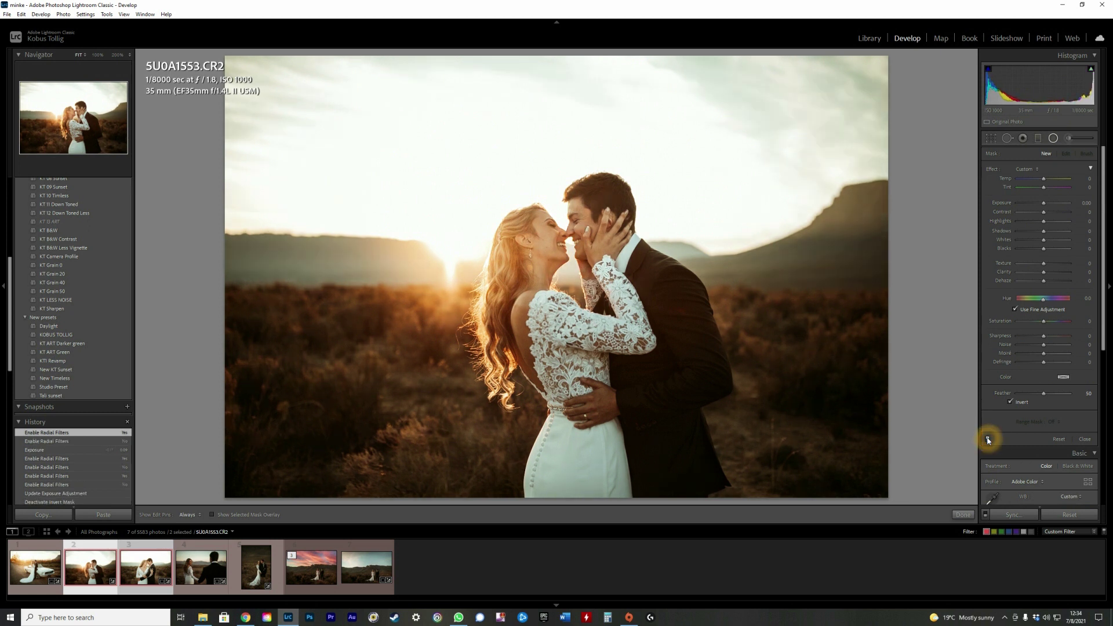